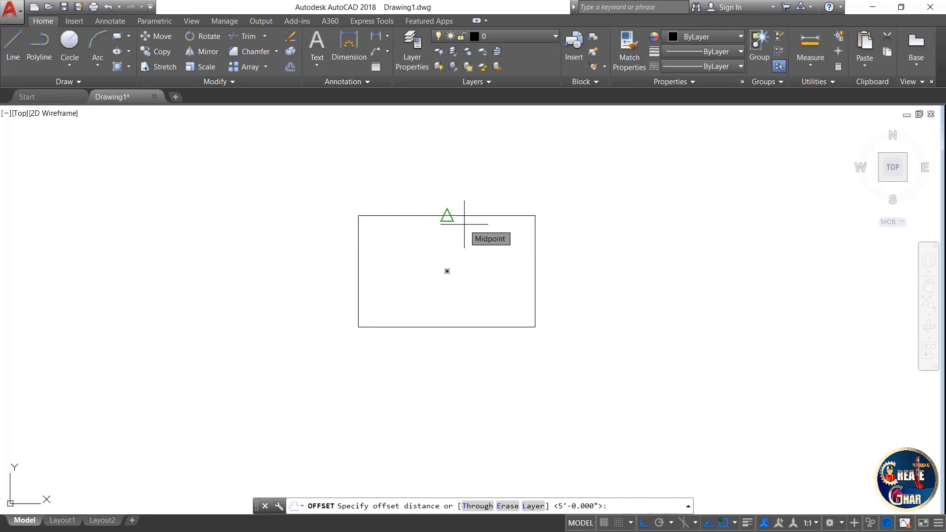
# Offset the rectangle outward by 5'
pyautogui.write("5'")
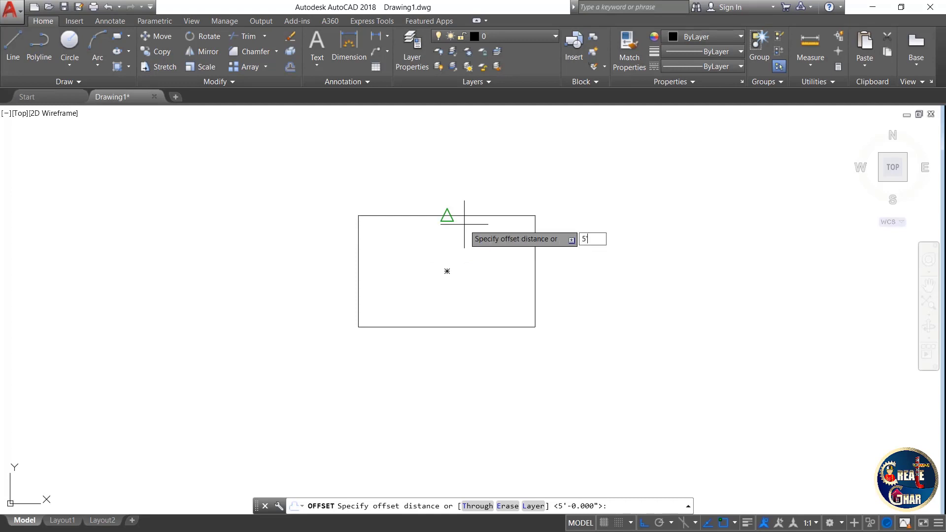
pyautogui.press('Return')
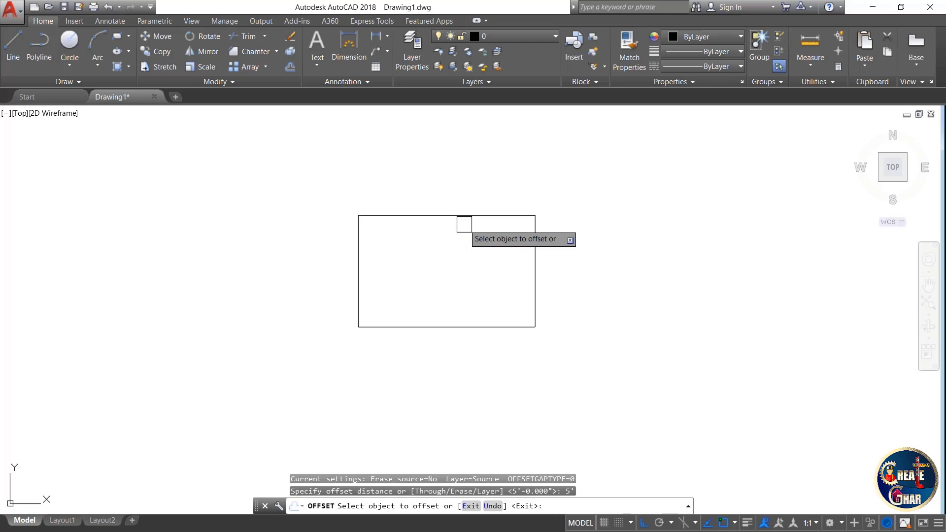
pyautogui.hotkey('ctrl', '1')
pyautogui.click(489, 230)
pyautogui.moveTo(588, 215)
pyautogui.mouseDown()
pyautogui.moveTo(597, 334)
pyautogui.moveTo(545, 184)
pyautogui.mouseUp()
pyautogui.press('Escape')
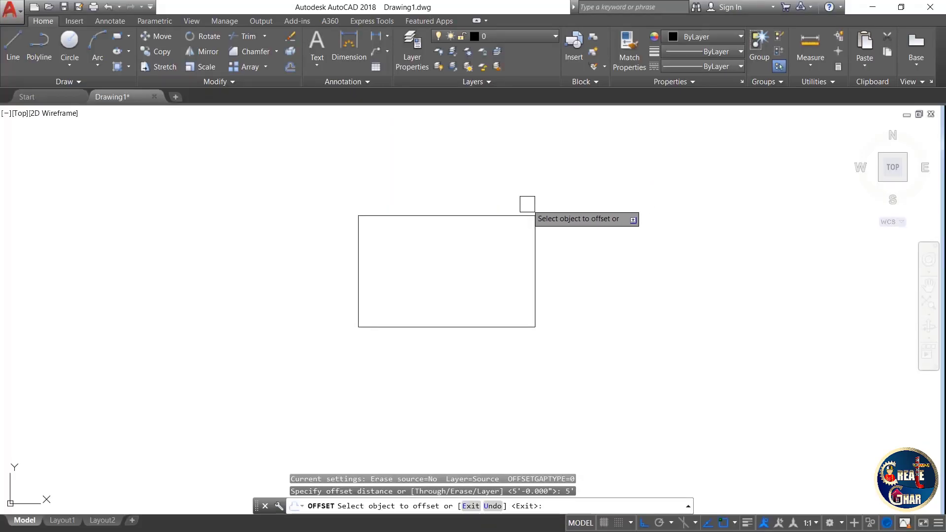
pyautogui.click(533, 252)
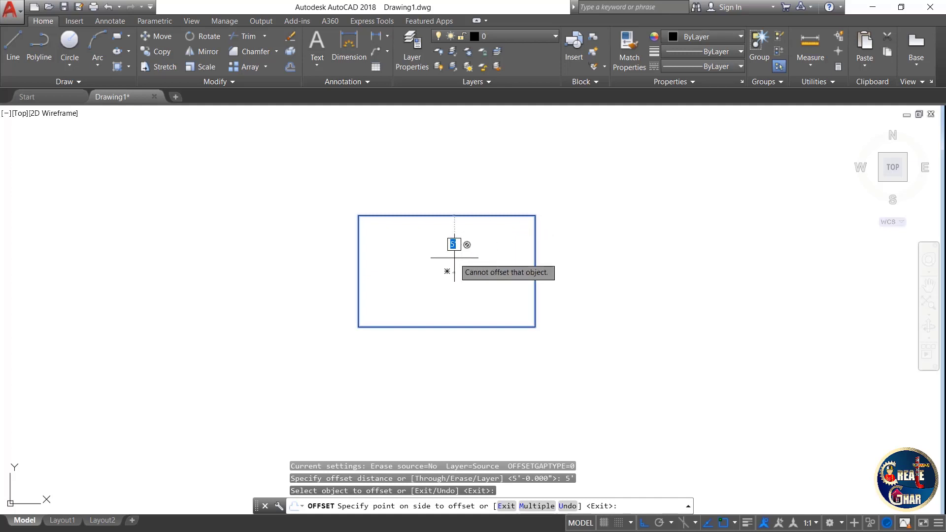
pyautogui.click(630, 272)
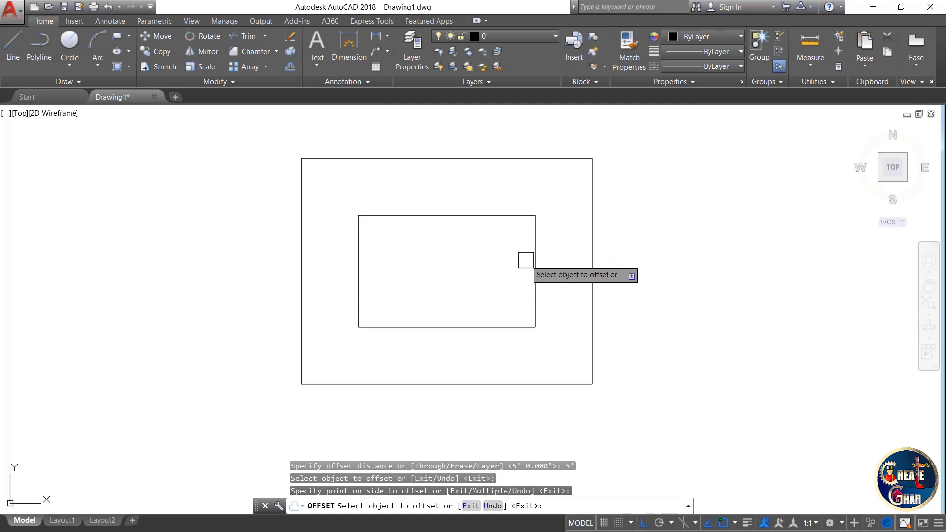
# Offset each new outermost rectangle outward by 5', adding three more concentric rectangles
pyautogui.scroll(-2, 526, 261)
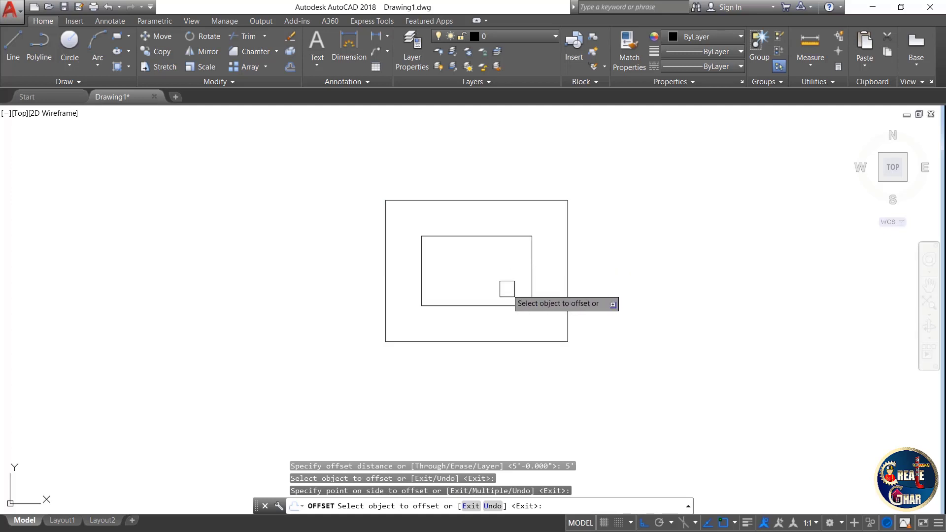
pyautogui.scroll(-1, 496, 283)
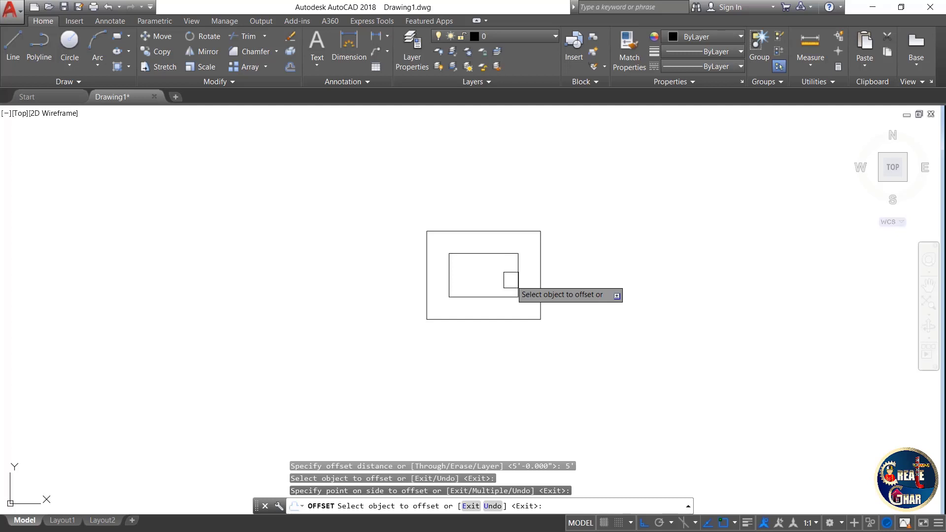
pyautogui.scroll(1, 527, 282)
pyautogui.click(542, 283)
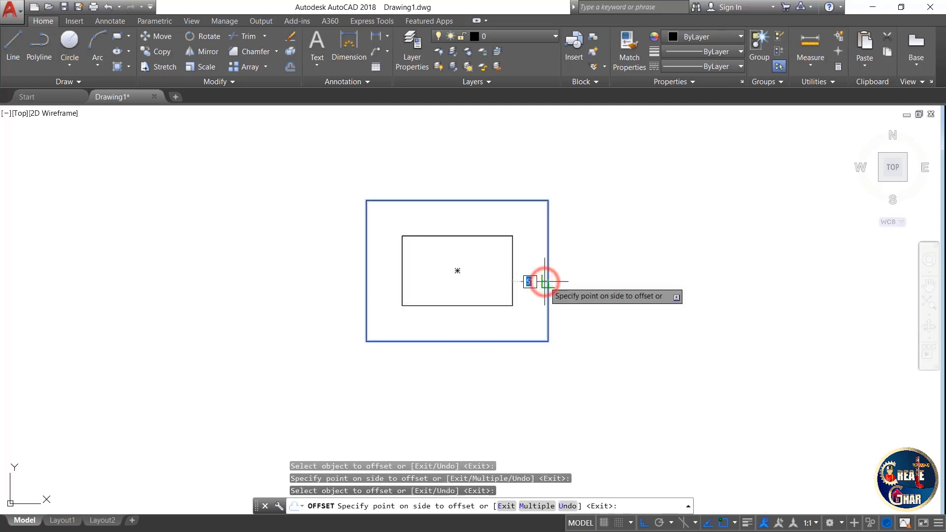
pyautogui.click(625, 279)
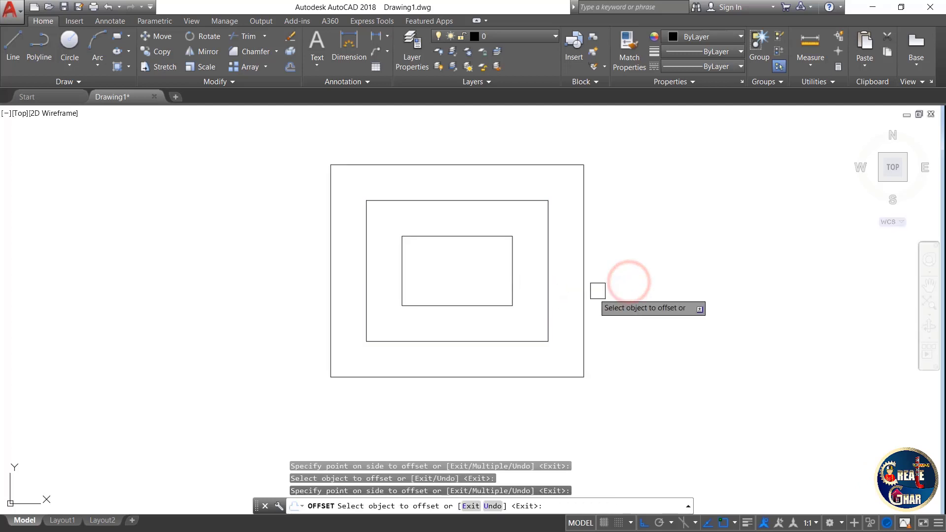
pyautogui.click(583, 299)
pyautogui.click(658, 309)
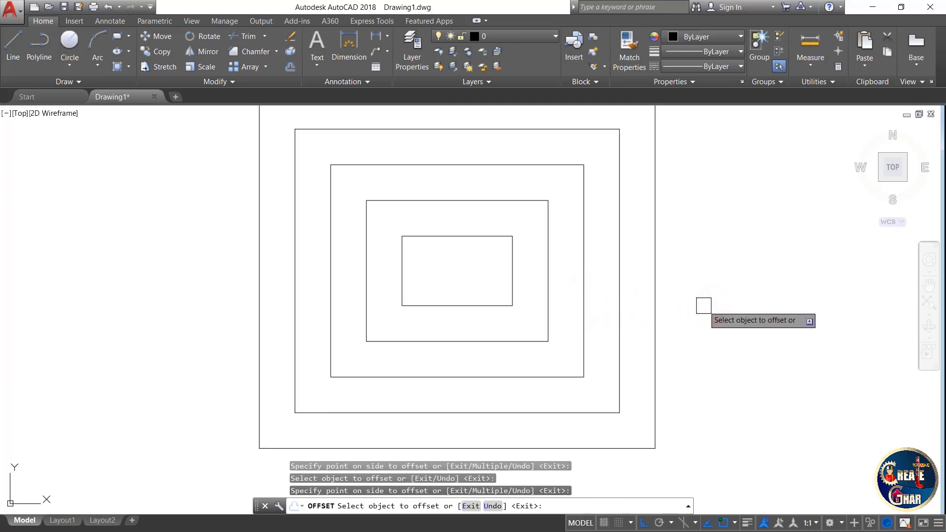
# Offset the outermost rectangle outward once more through a picked point close outside it, and leave the Offset command
pyautogui.click(655, 292)
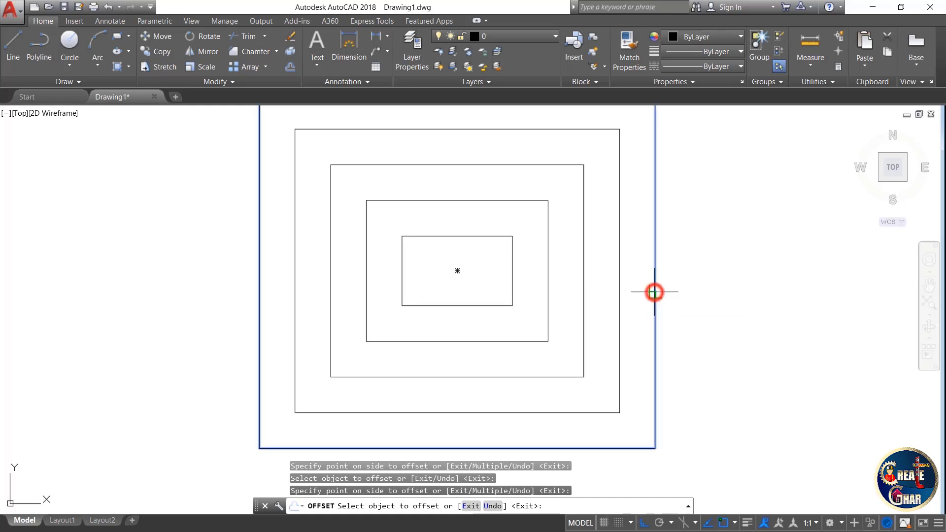
pyautogui.click(704, 294)
pyautogui.moveTo(679, 270)
pyautogui.mouseDown()
pyautogui.moveTo(657, 348)
pyautogui.moveTo(664, 260)
pyautogui.mouseUp()
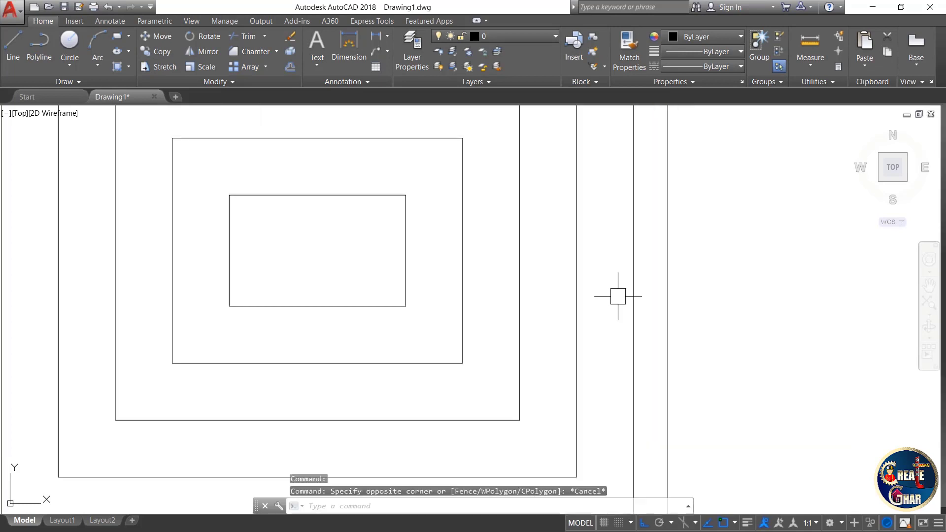
pyautogui.moveTo(604, 246)
pyautogui.mouseDown()
pyautogui.moveTo(630, 245)
pyautogui.moveTo(610, 234)
pyautogui.moveTo(617, 245)
pyautogui.moveTo(674, 223)
pyautogui.moveTo(665, 211)
pyautogui.moveTo(663, 226)
pyautogui.mouseUp()
pyautogui.scroll(-2, 679, 306)
pyautogui.press('Escape')
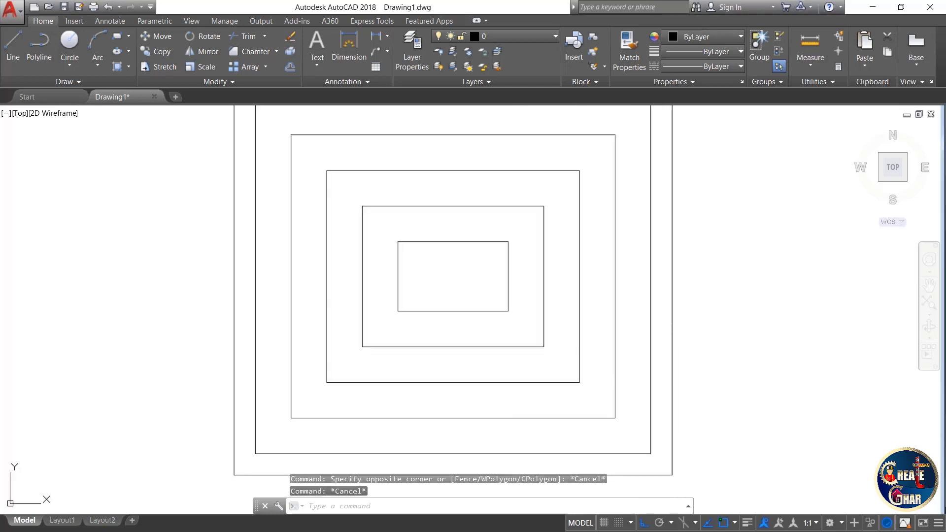
pyautogui.press('Escape')
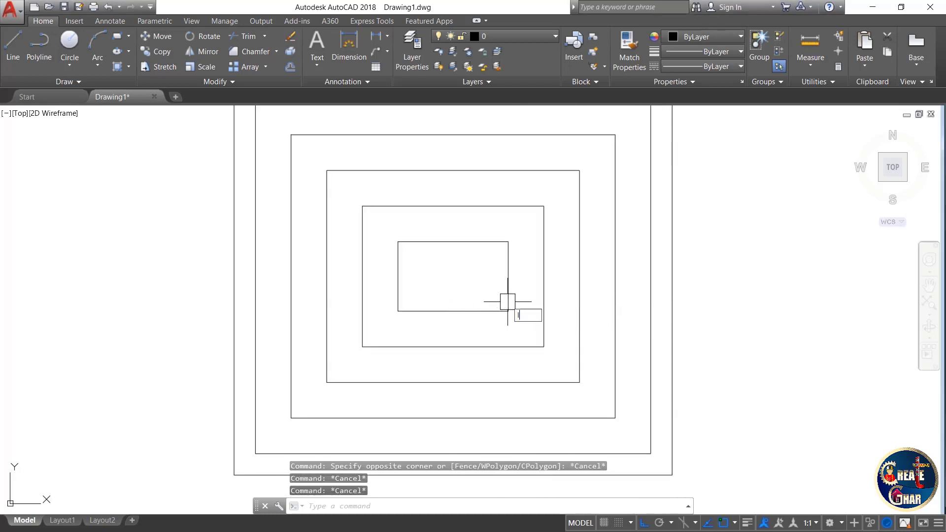
# Draw a short vertical line inside the innermost rectangle
pyautogui.scroll(2, 508, 302)
pyautogui.write('l')
pyautogui.press('Return')
pyautogui.click(447, 240)
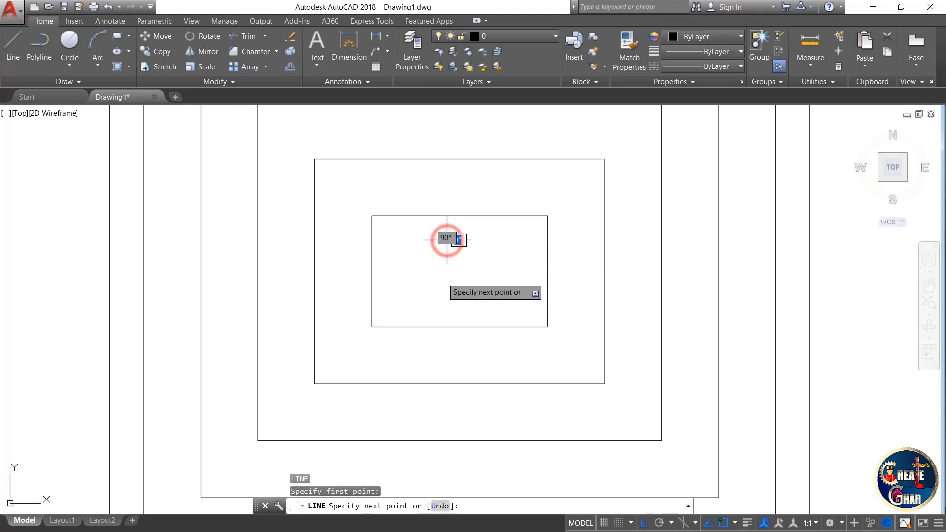
pyautogui.click(446, 289)
pyautogui.press('Escape')
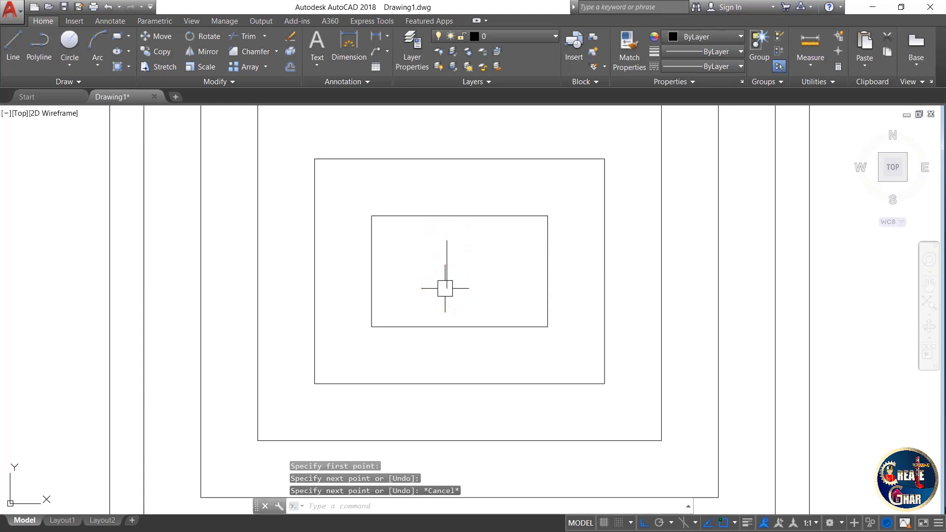
# Offset the short vertical line by 1' to its left and to its right
pyautogui.write('o')
pyautogui.press('Return')
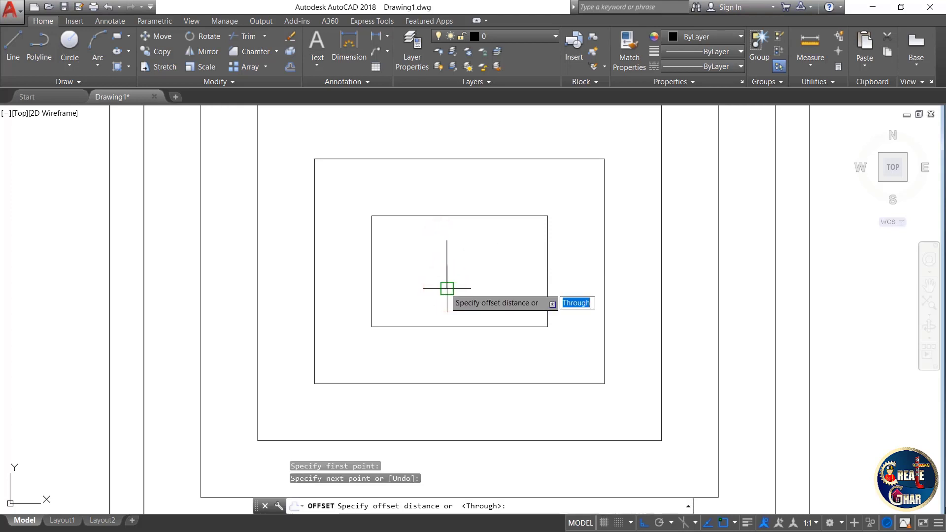
pyautogui.write('1')
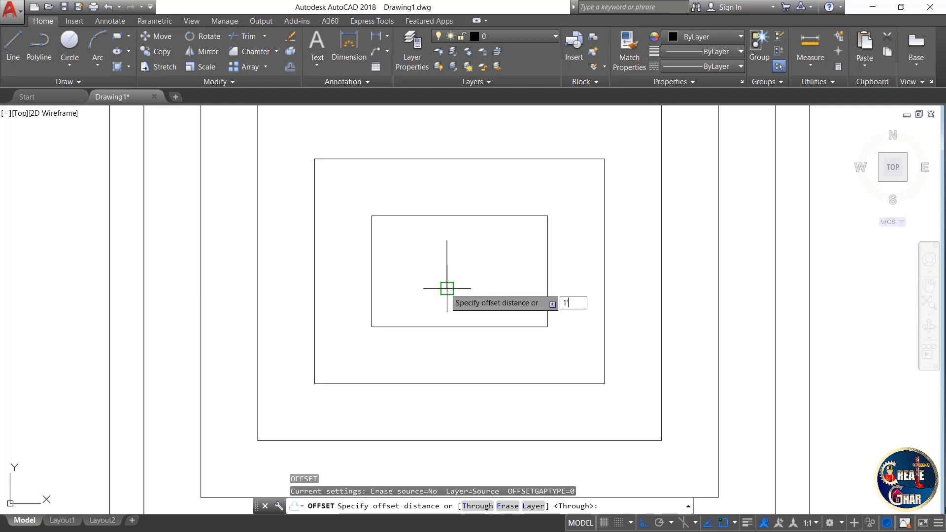
pyautogui.write("'")
pyautogui.press('Return')
pyautogui.scroll(4, 447, 290)
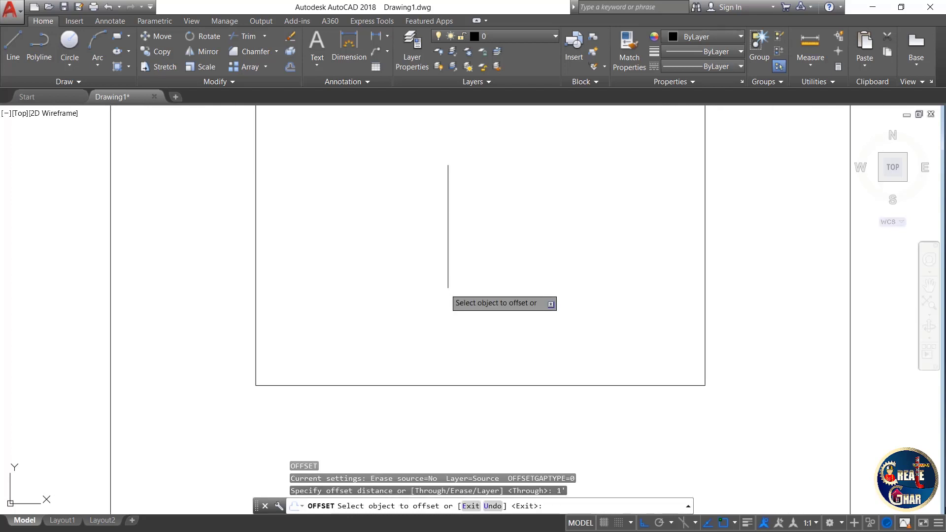
pyautogui.click(447, 240)
pyautogui.click(330, 253)
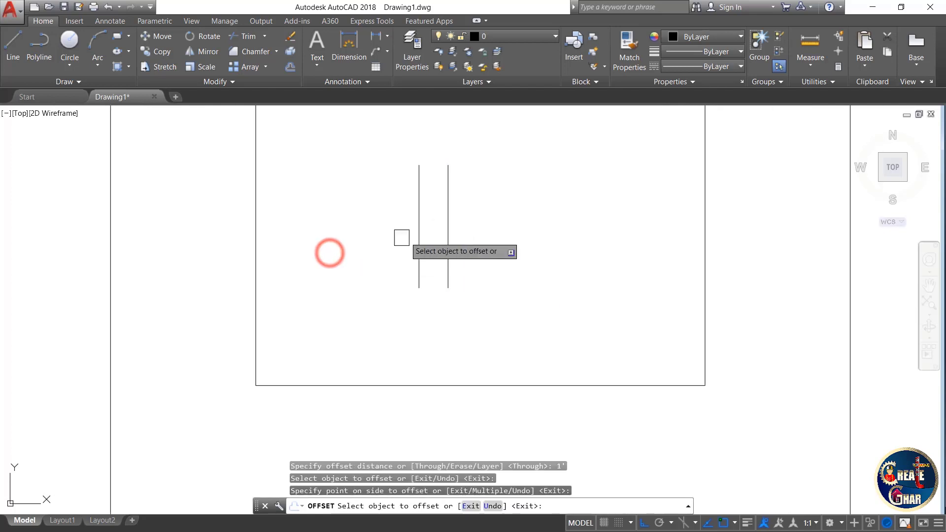
pyautogui.click(447, 235)
pyautogui.click(522, 234)
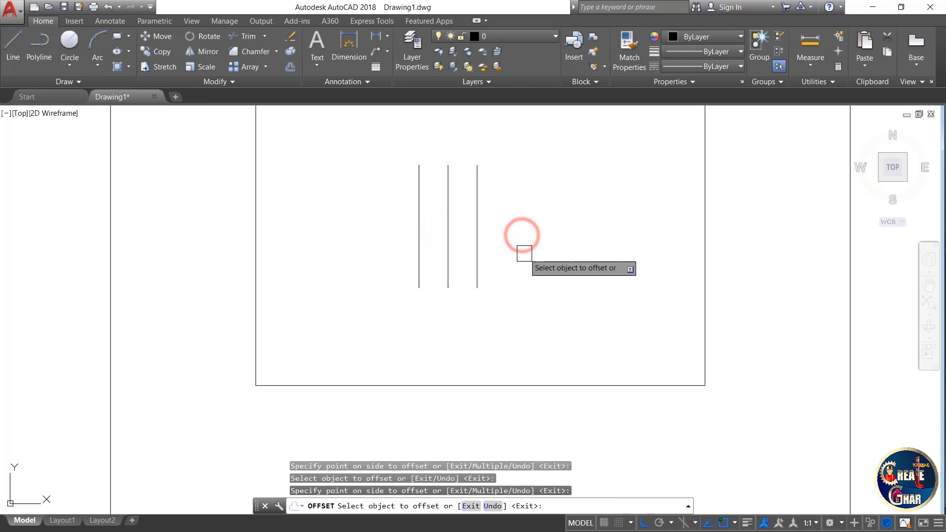
# Offset the rightmost vertical line 1' to the right three times in a row, each from the newest copy, and end the command
pyautogui.click(477, 251)
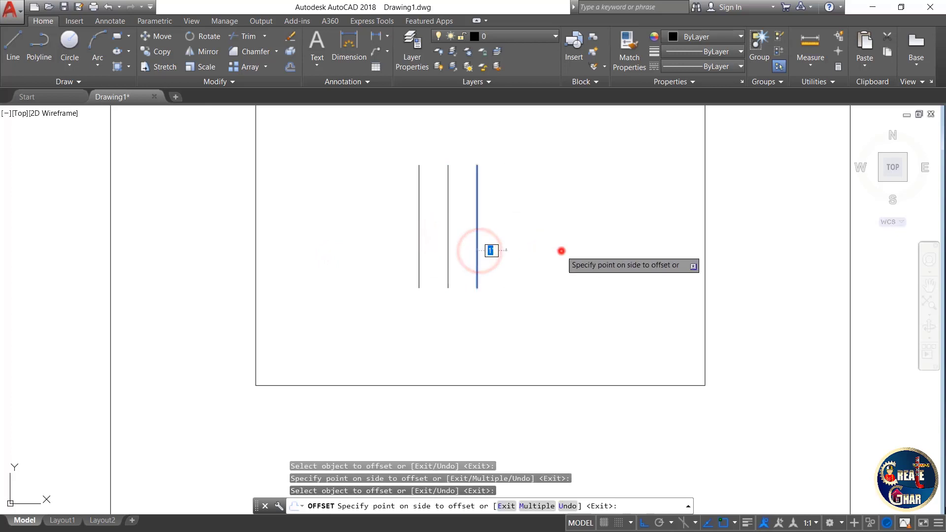
pyautogui.click(562, 251)
pyautogui.click(506, 236)
pyautogui.click(583, 236)
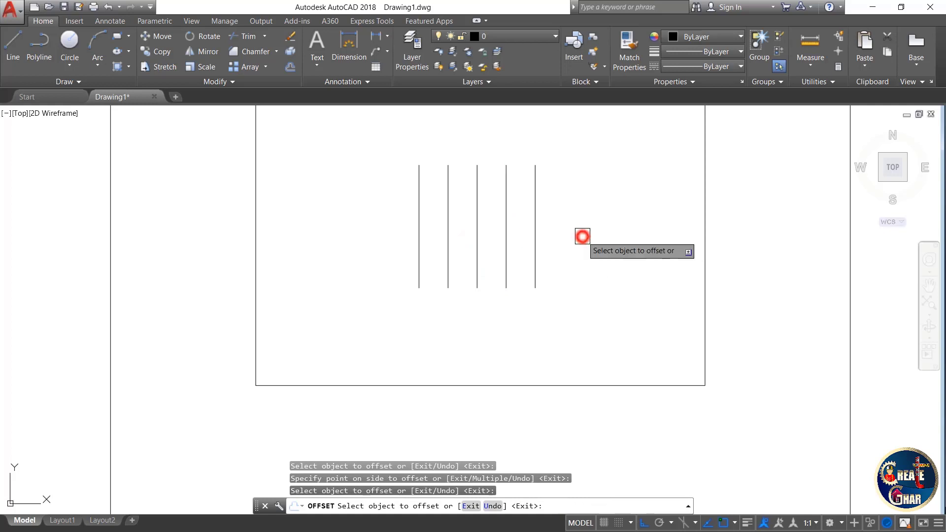
pyautogui.click(536, 234)
pyautogui.click(597, 234)
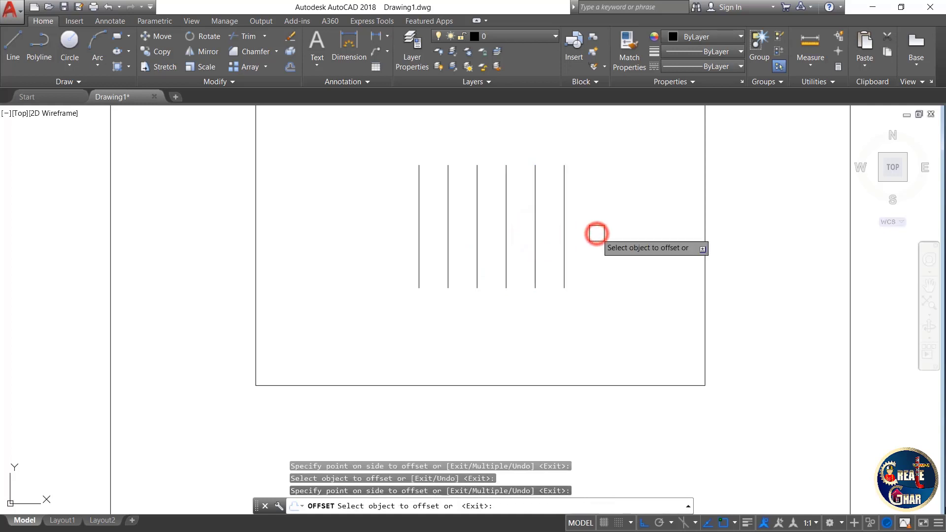
pyautogui.scroll(-8, 598, 232)
pyautogui.press('Escape')
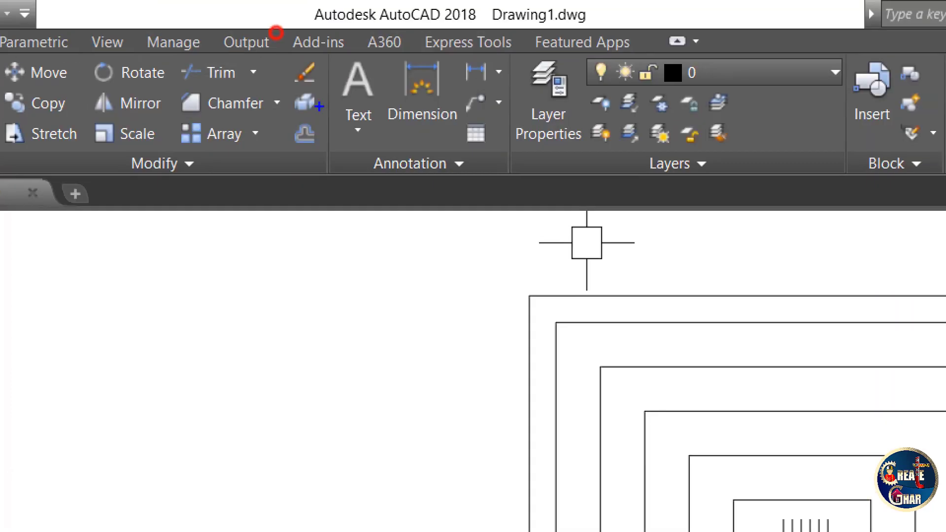
# Select the outermost rectangle and the next one inside it in turn to inspect each as an object, clearing each selection
pyautogui.moveTo(340, 97)
pyautogui.mouseDown()
pyautogui.moveTo(274, 96)
pyautogui.moveTo(301, 135)
pyautogui.moveTo(308, 90)
pyautogui.mouseUp()
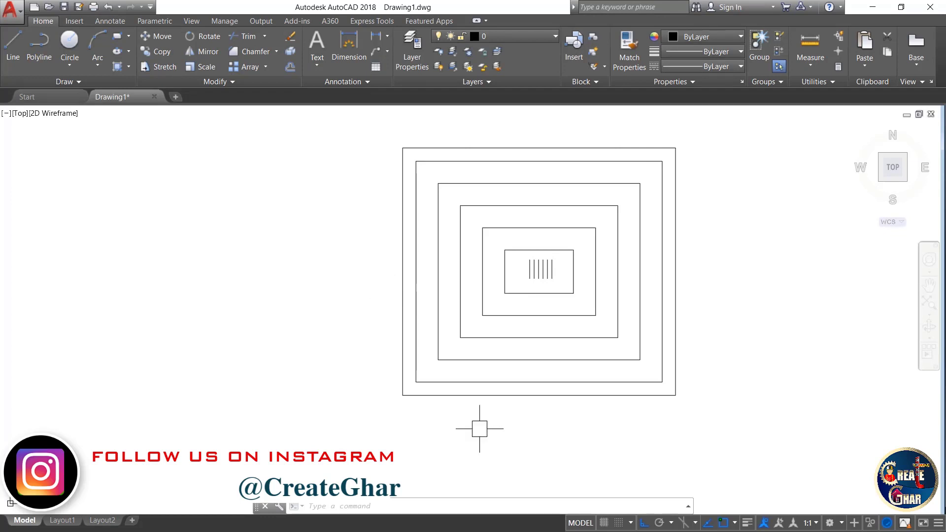
pyautogui.click(675, 365)
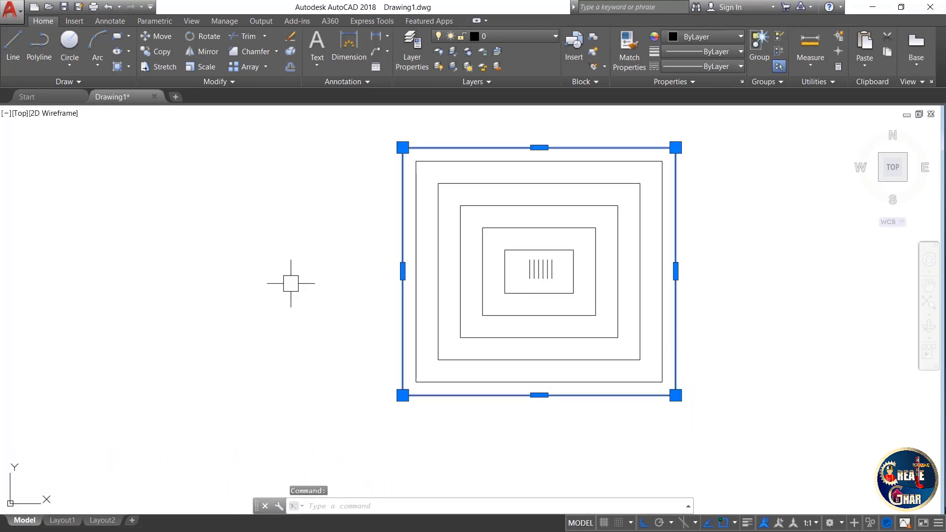
pyautogui.moveTo(448, 154)
pyautogui.mouseDown()
pyautogui.moveTo(353, 264)
pyautogui.moveTo(434, 394)
pyautogui.moveTo(667, 208)
pyautogui.mouseUp()
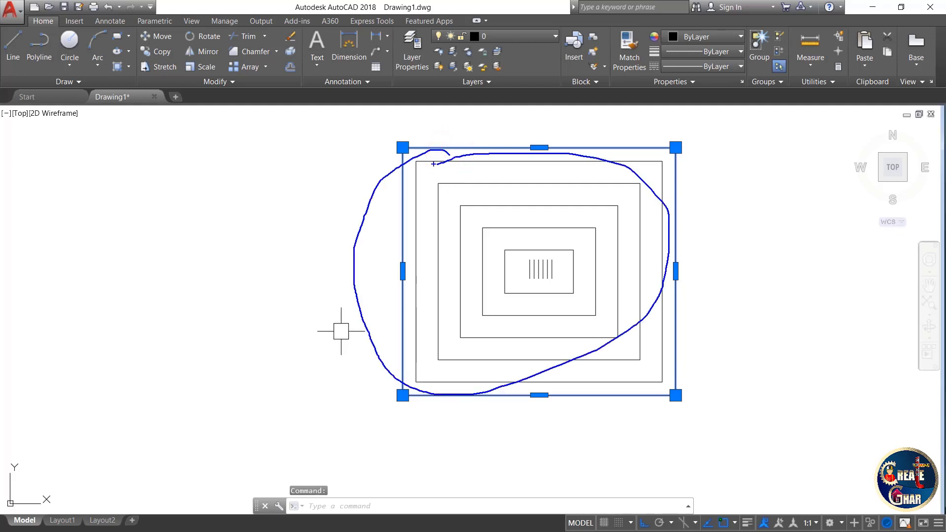
pyautogui.press('Escape')
pyautogui.press('Escape')
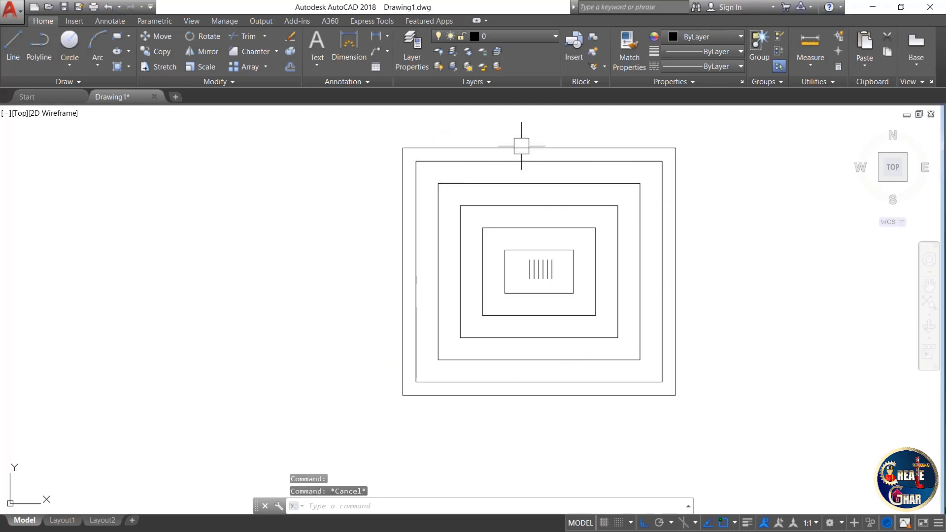
pyautogui.click(538, 153)
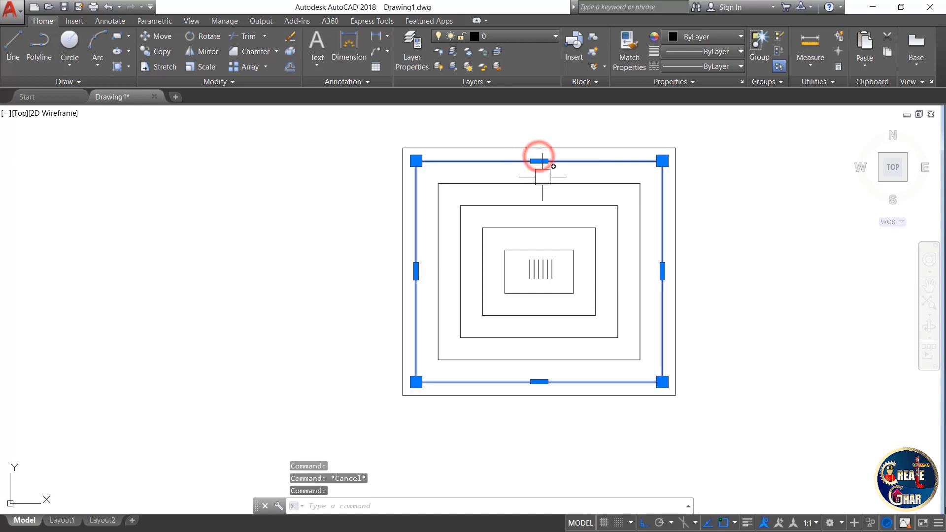
pyautogui.press('Escape')
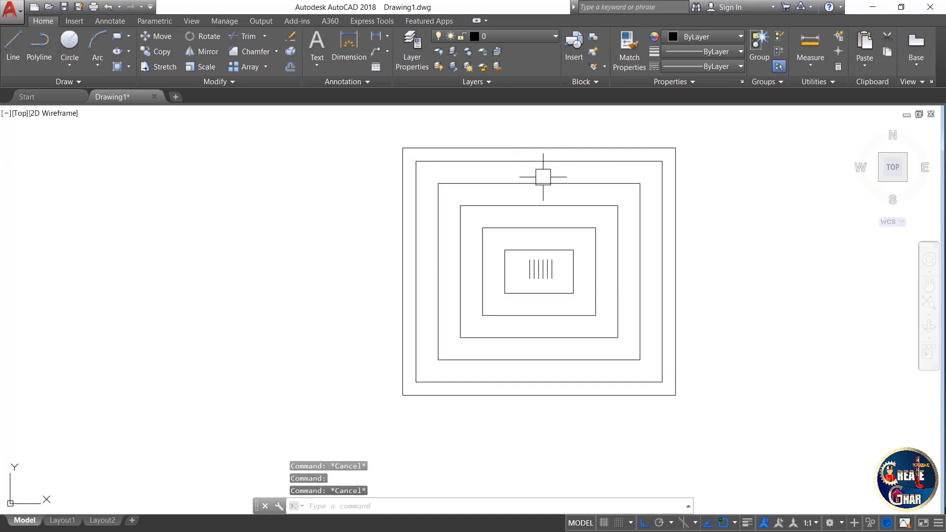
pyautogui.moveTo(543, 177)
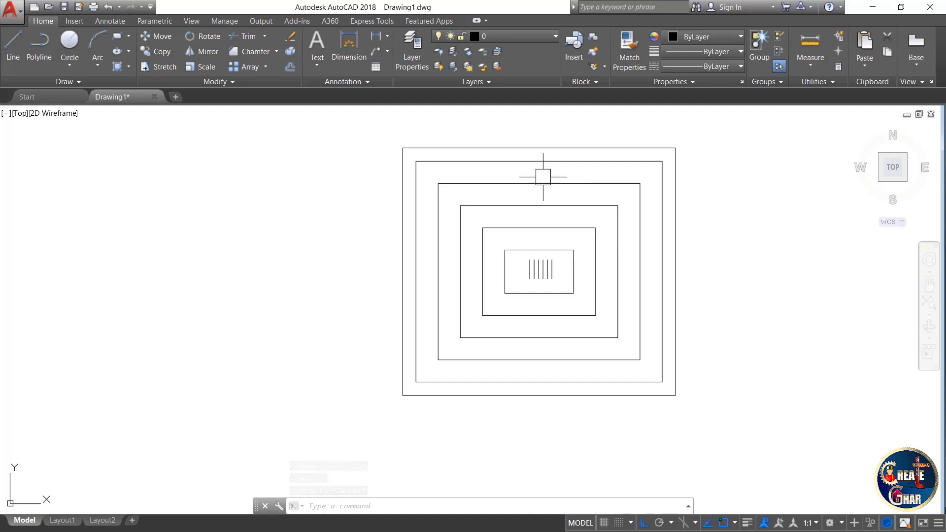
# Explode the outermost rectangle and clear any selection
pyautogui.click(289, 52)
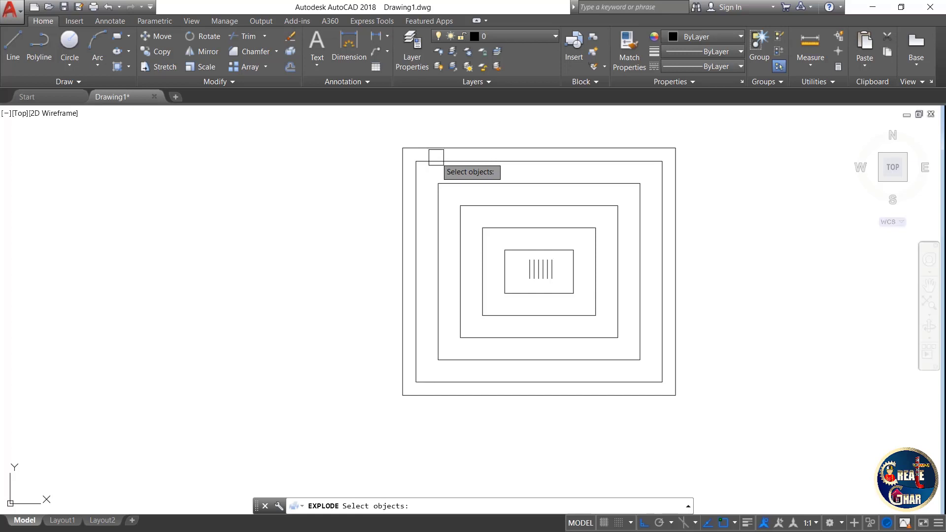
pyautogui.click(469, 142)
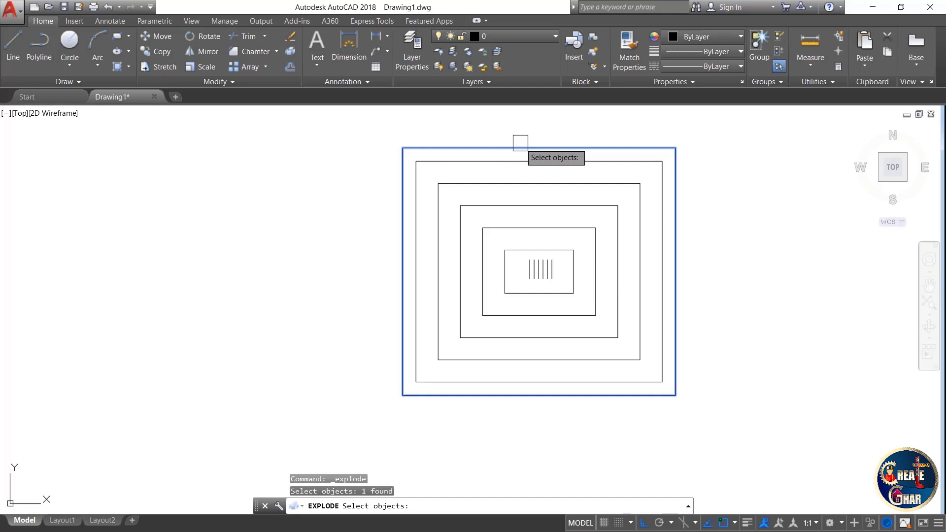
pyautogui.press('Escape')
pyautogui.press('Escape')
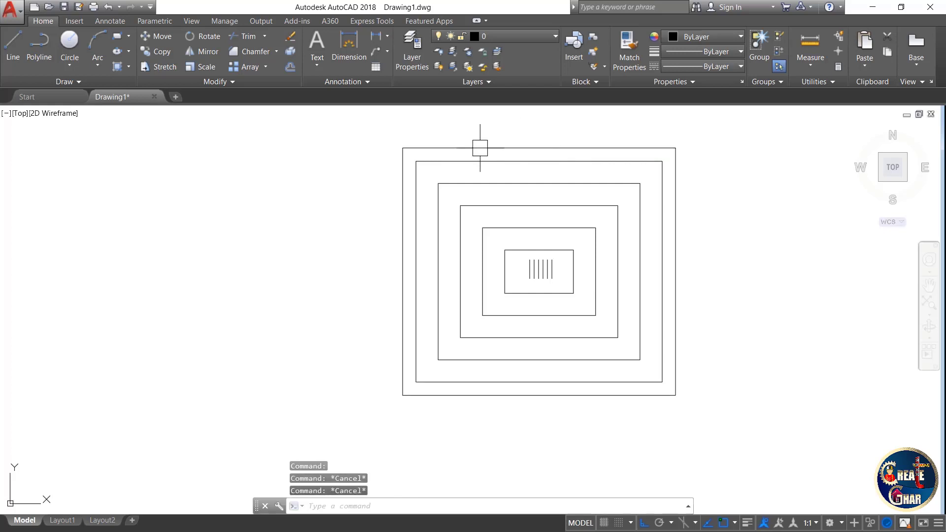
# Select the four sides of the exploded outermost rectangle one by one to inspect them as separate lines, and clear the selection
pyautogui.click(417, 148)
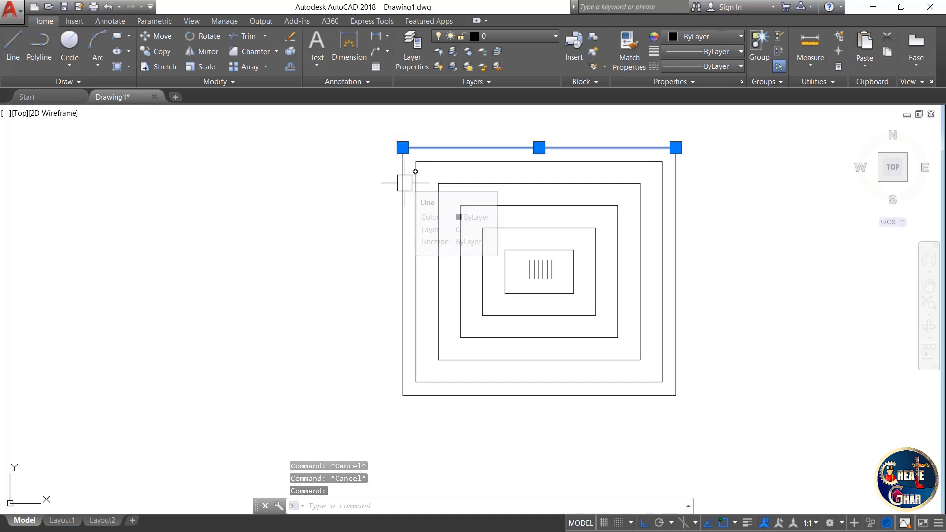
pyautogui.click(404, 184)
pyautogui.click(473, 396)
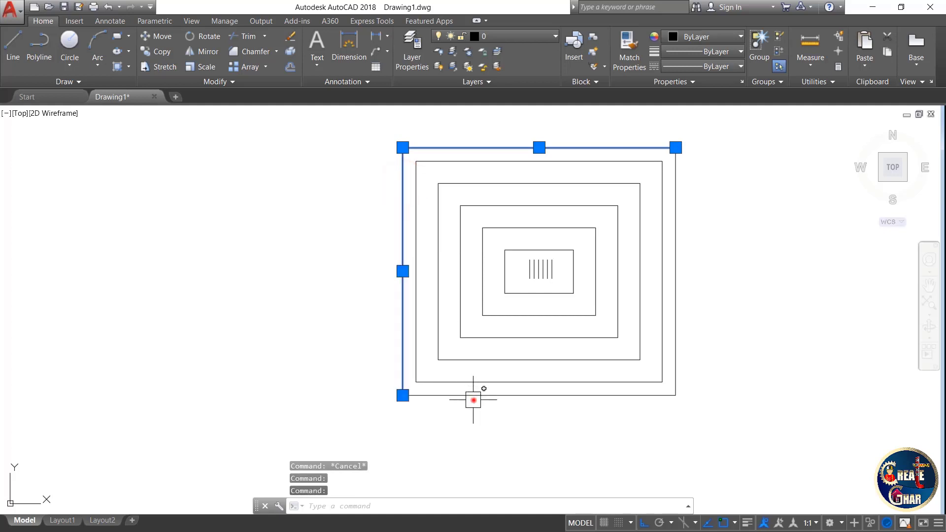
pyautogui.click(676, 276)
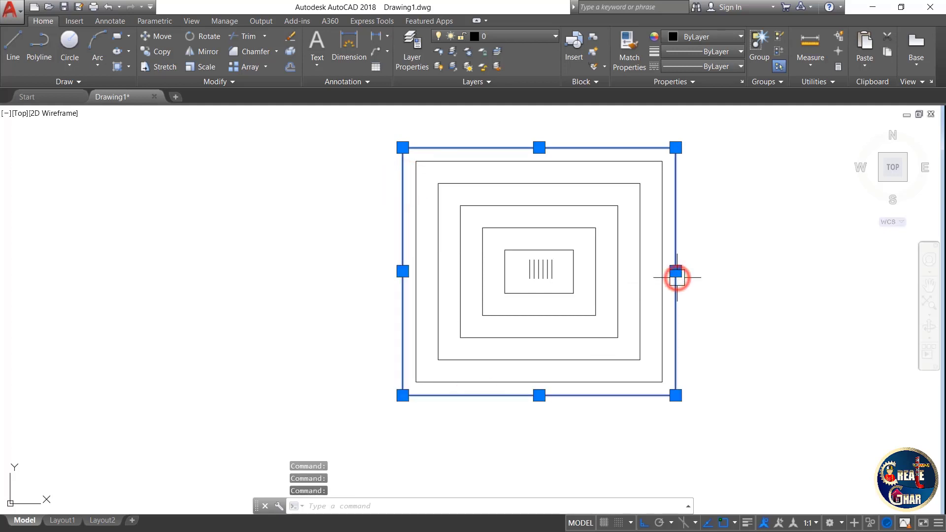
pyautogui.press('Escape')
pyautogui.press('Escape')
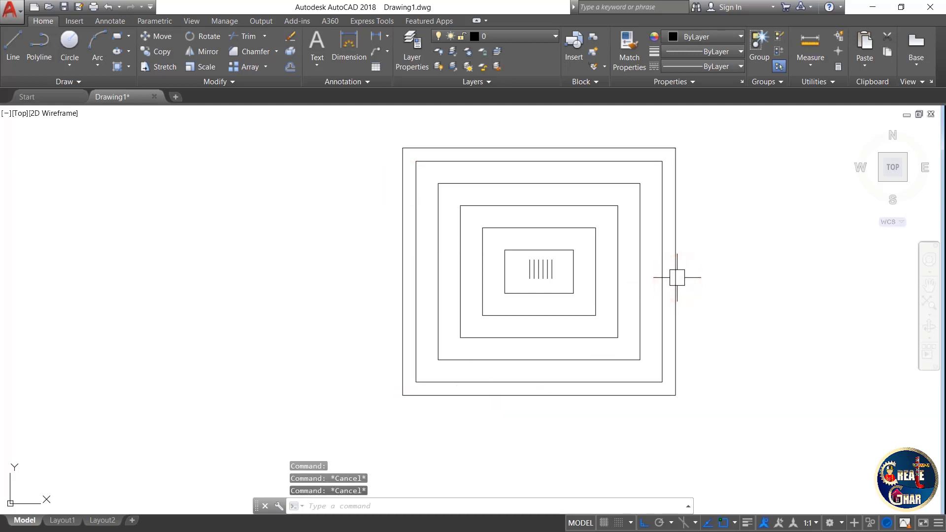
# Explode the second rectangle from the outside, check its top and right sides, and clear any selection
pyautogui.click(519, 161)
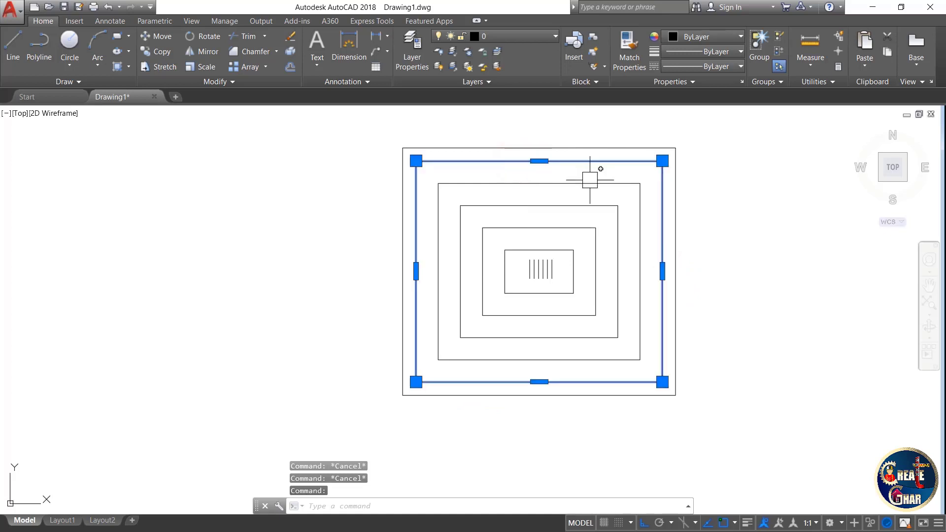
pyautogui.write('expl')
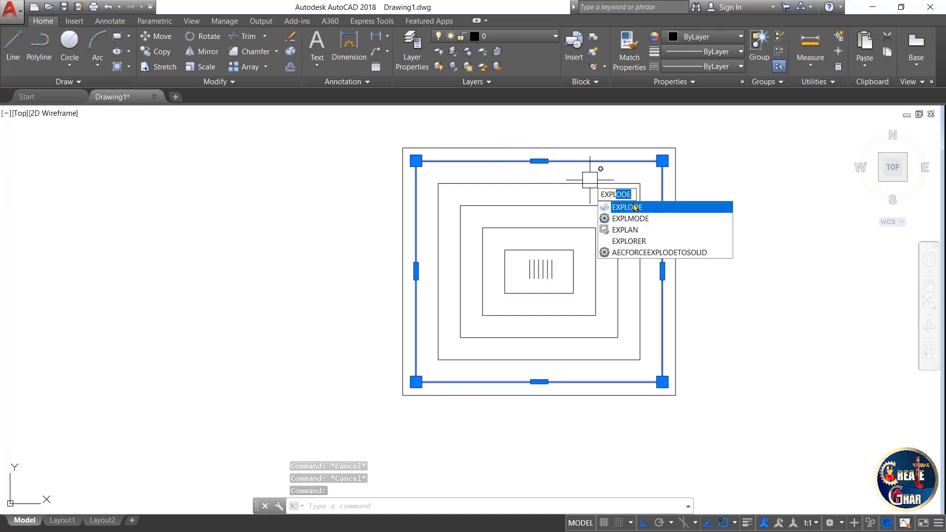
pyautogui.press('Return')
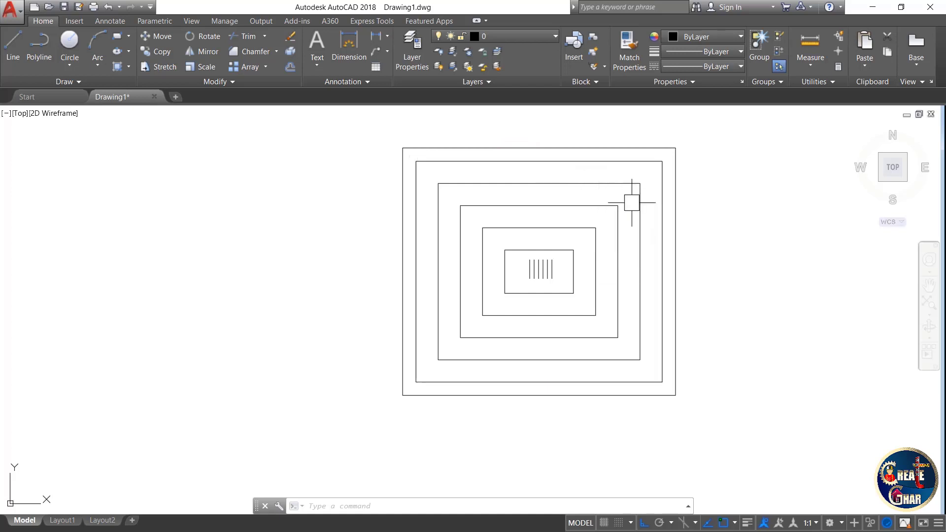
pyautogui.click(625, 165)
pyautogui.click(658, 220)
pyautogui.press('Escape')
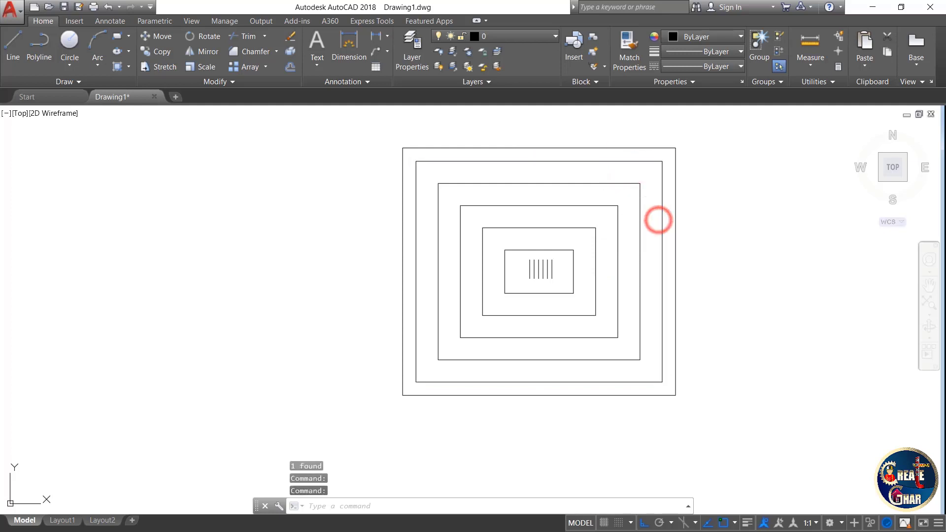
# Explode the four inner rectangles together in a single Explode command
pyautogui.click(642, 185)
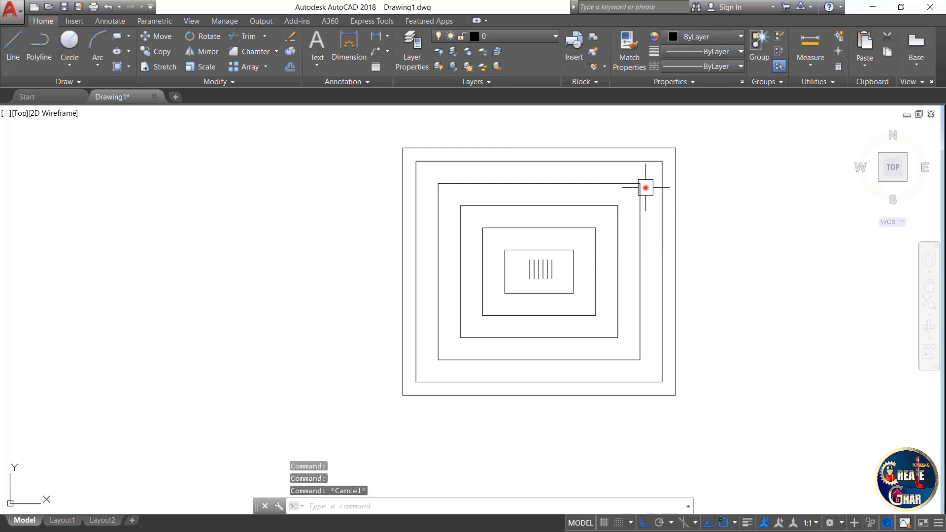
pyautogui.click(618, 235)
pyautogui.click(595, 261)
pyautogui.click(576, 276)
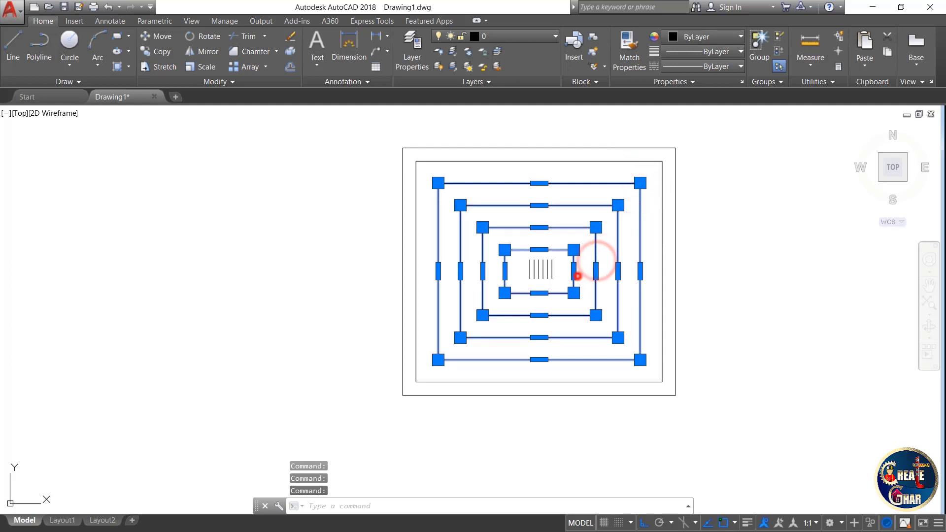
pyautogui.write('exp')
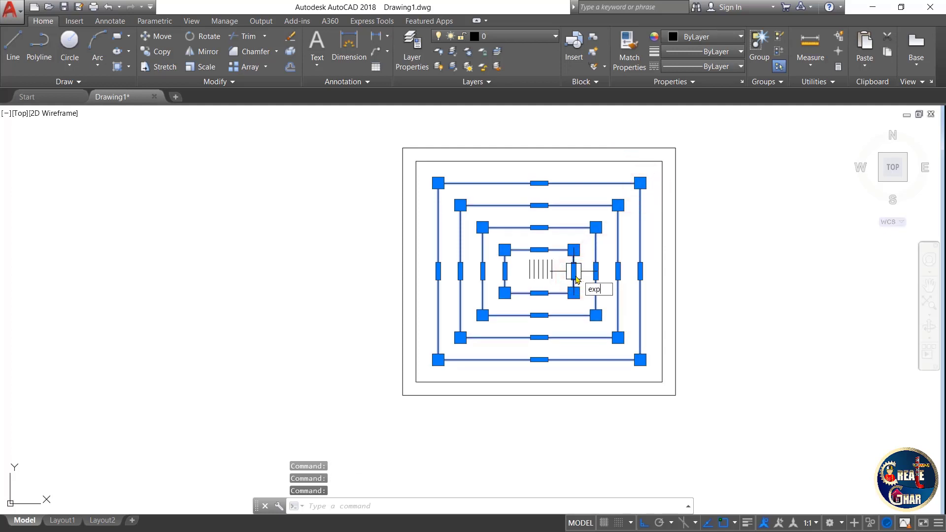
pyautogui.write('l')
pyautogui.press('Return')
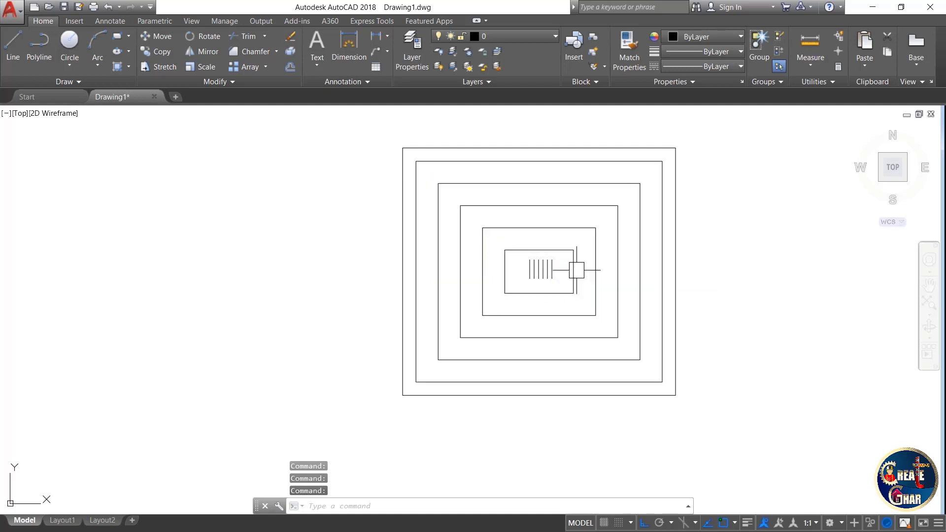
# Check the top sides of the third, fourth and fifth rectangles from the outside as separate objects, clearing each selection
pyautogui.click(610, 176)
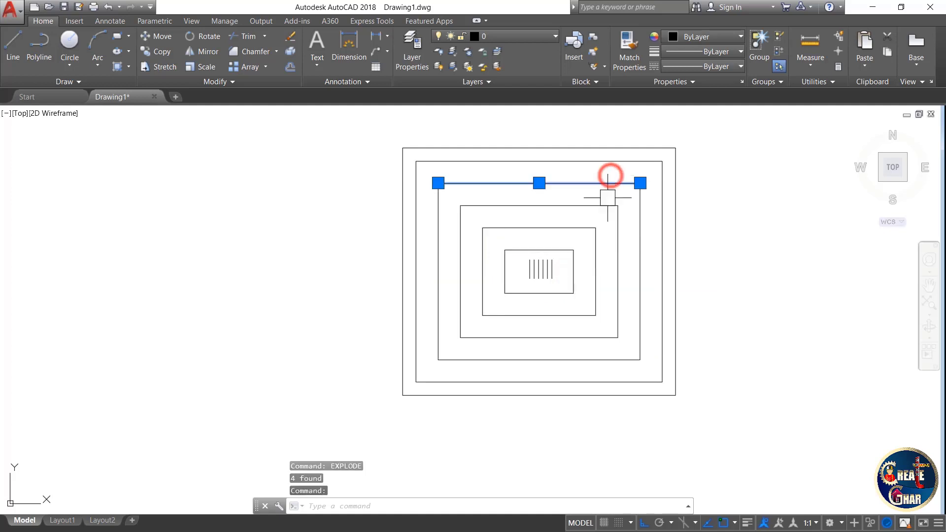
pyautogui.press('Escape')
pyautogui.click(598, 212)
pyautogui.press('Escape')
pyautogui.click(588, 228)
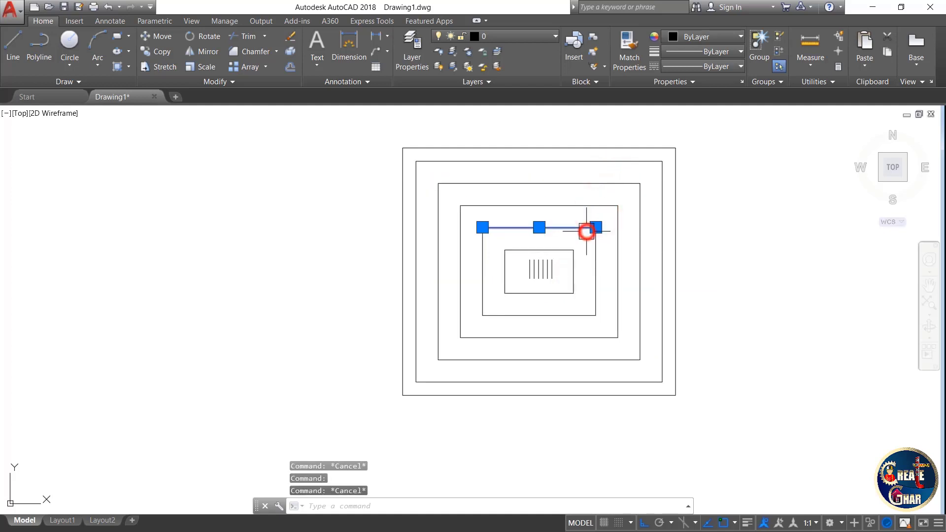
pyautogui.press('Escape')
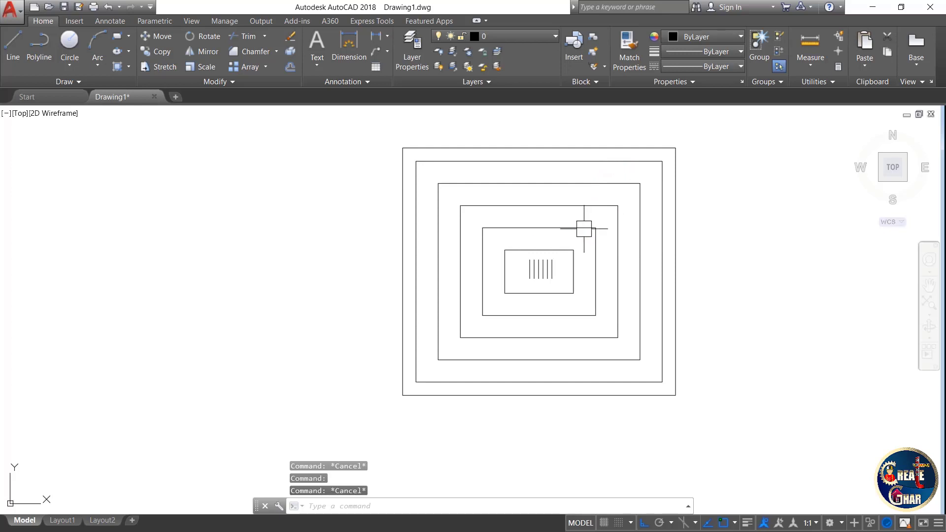
# Erase the right side of the fourth rectangle from the outside with the Erase command
pyautogui.moveTo(584, 228)
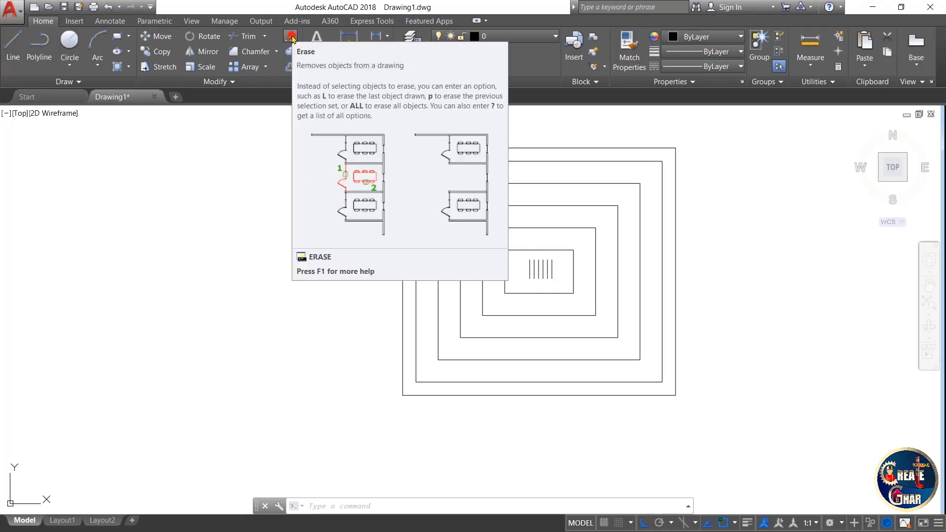
pyautogui.click(292, 37)
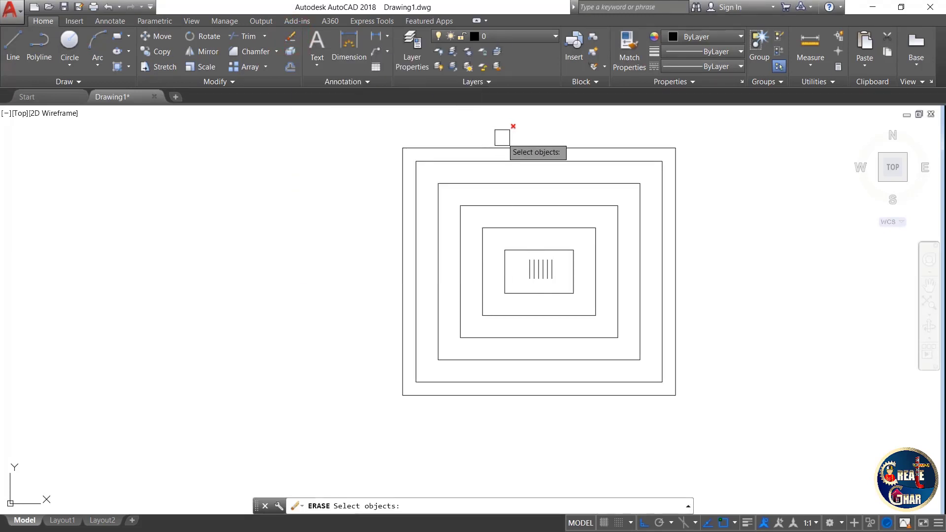
pyautogui.click(503, 148)
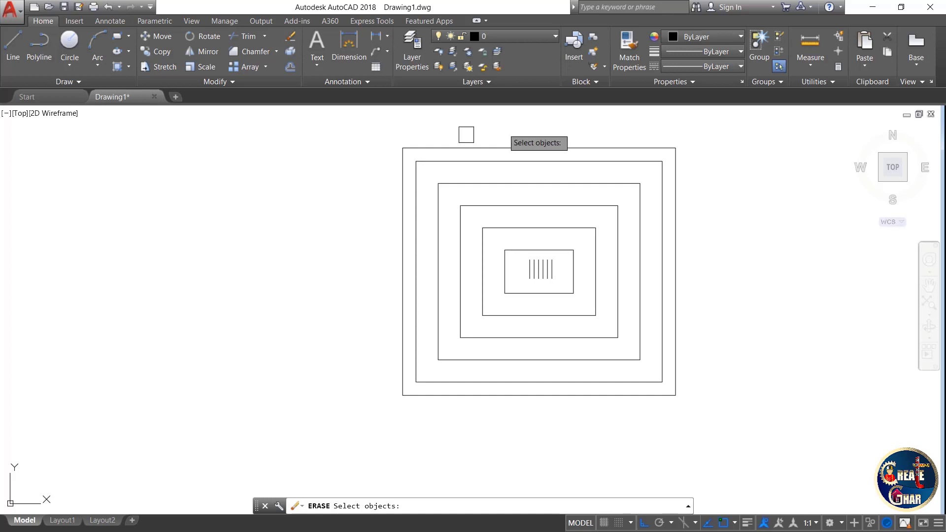
pyautogui.click(576, 397)
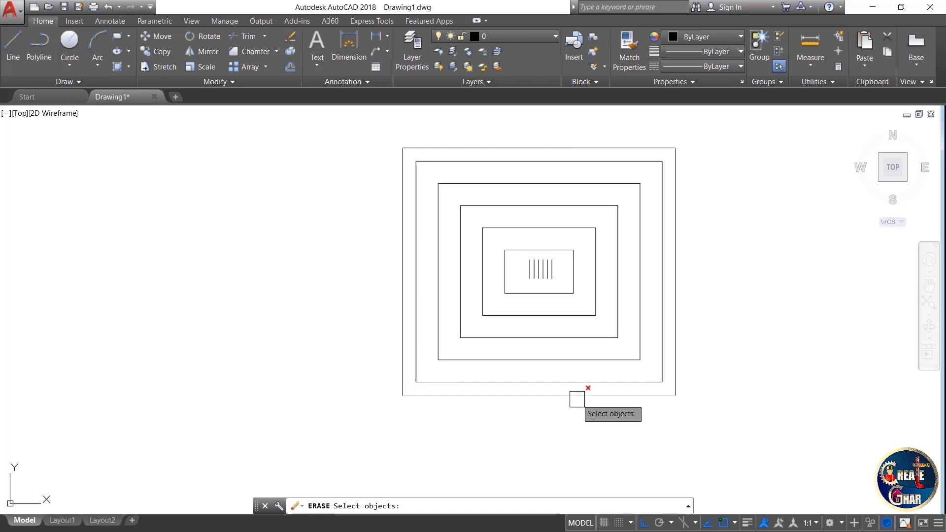
pyautogui.click(618, 282)
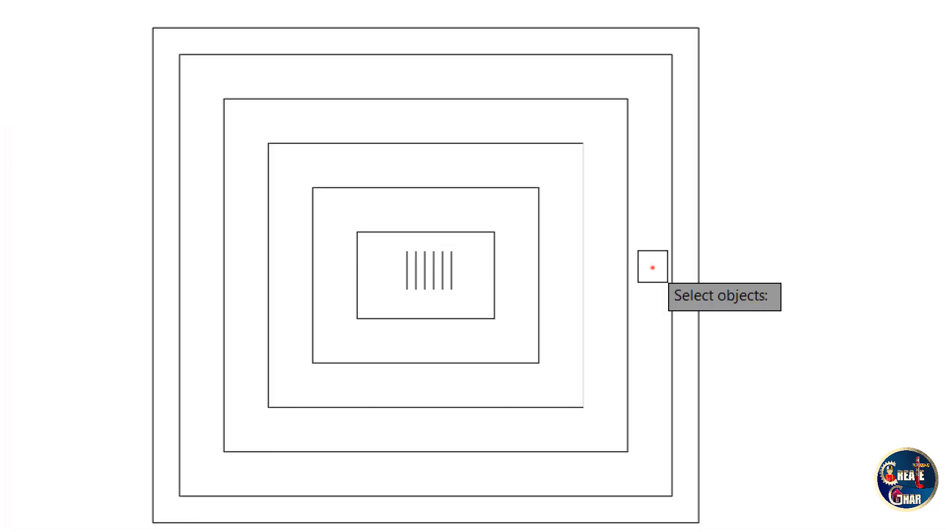
pyautogui.moveTo(555, 123)
pyautogui.mouseDown()
pyautogui.moveTo(623, 313)
pyautogui.moveTo(542, 93)
pyautogui.mouseUp()
pyautogui.moveTo(747, 211)
pyautogui.mouseDown()
pyautogui.moveTo(616, 414)
pyautogui.moveTo(692, 204)
pyautogui.mouseUp()
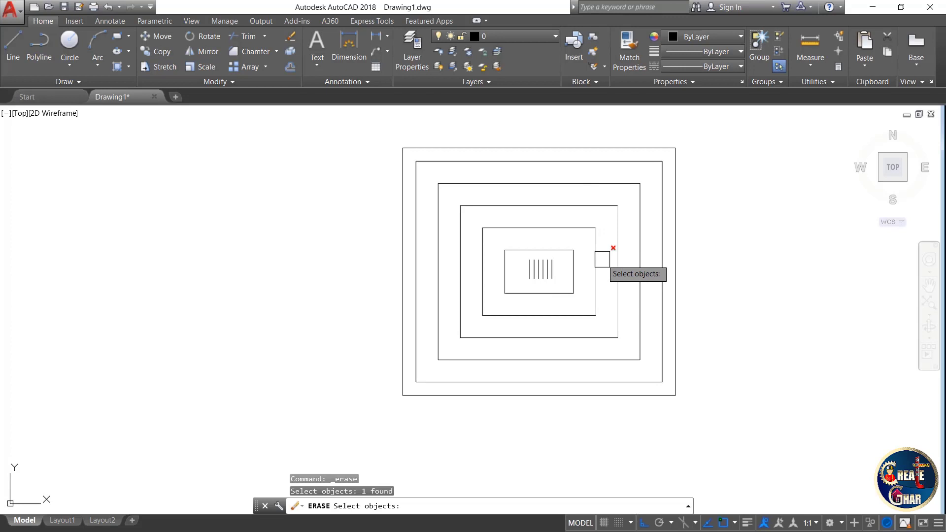
pyautogui.press('Return')
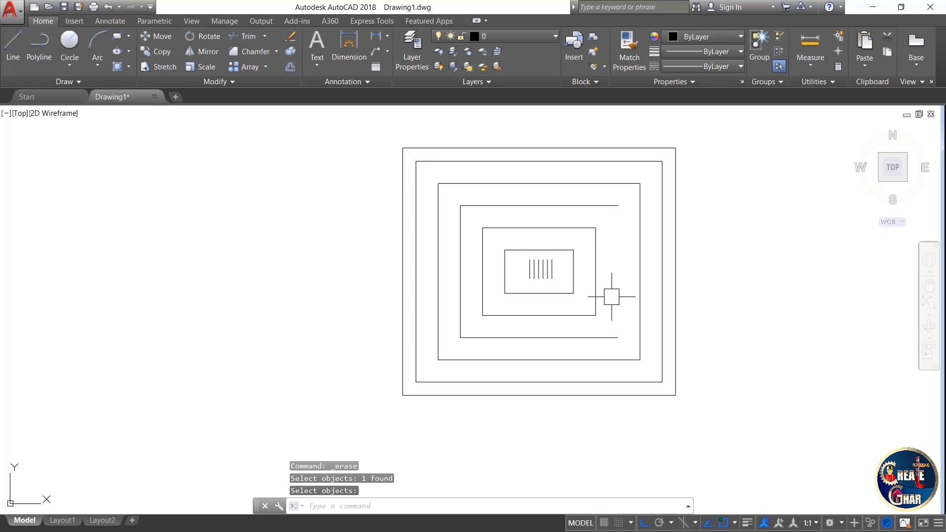
pyautogui.press('Escape')
pyautogui.press('Escape')
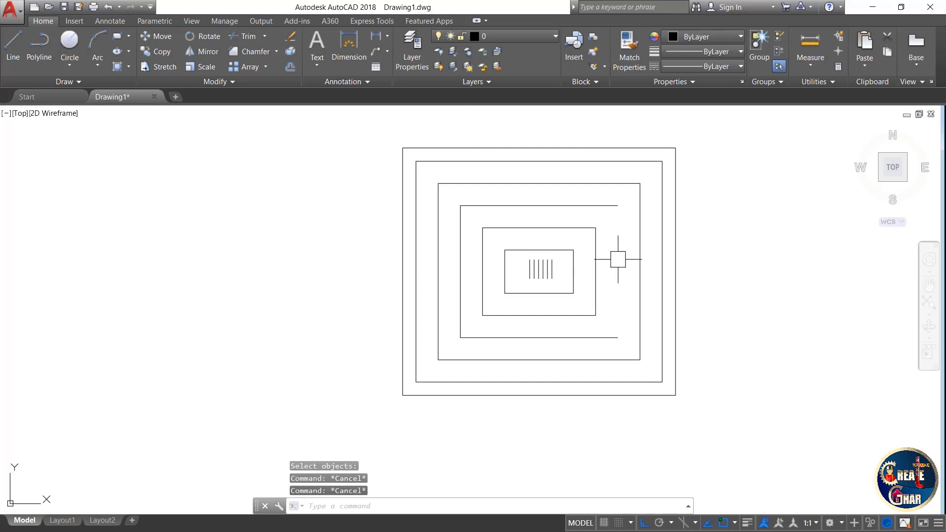
# Erase the right sides of the three outermost rectangles and the left sides of the five outermost rectangles in one Erase command
pyautogui.write('e')
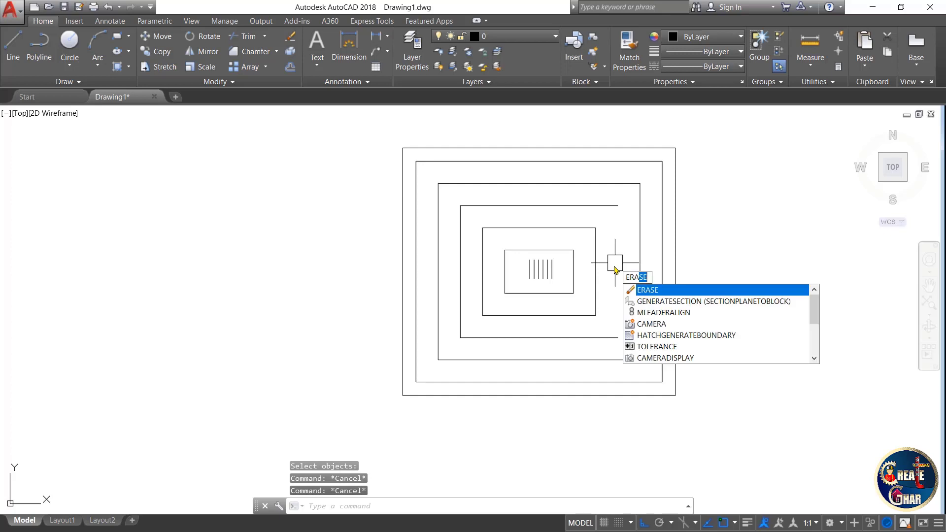
pyautogui.press('Return')
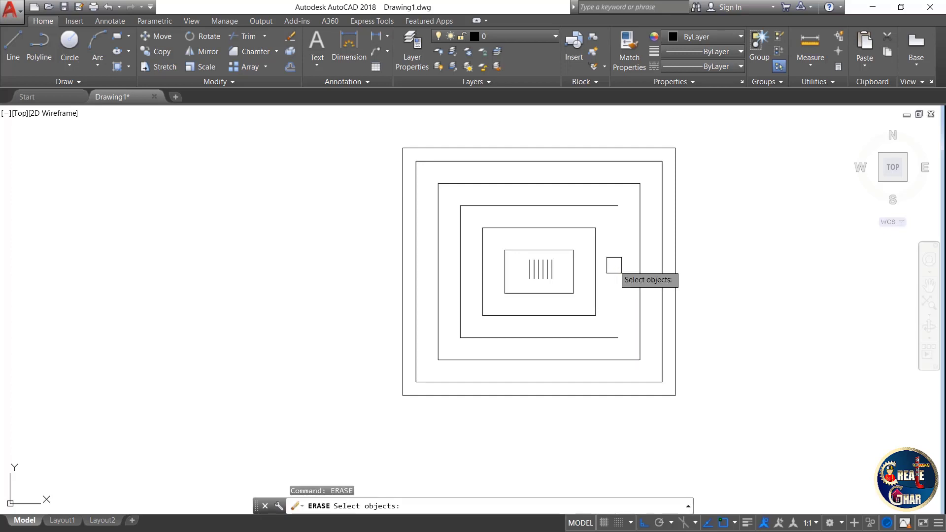
pyautogui.click(639, 264)
pyautogui.click(662, 260)
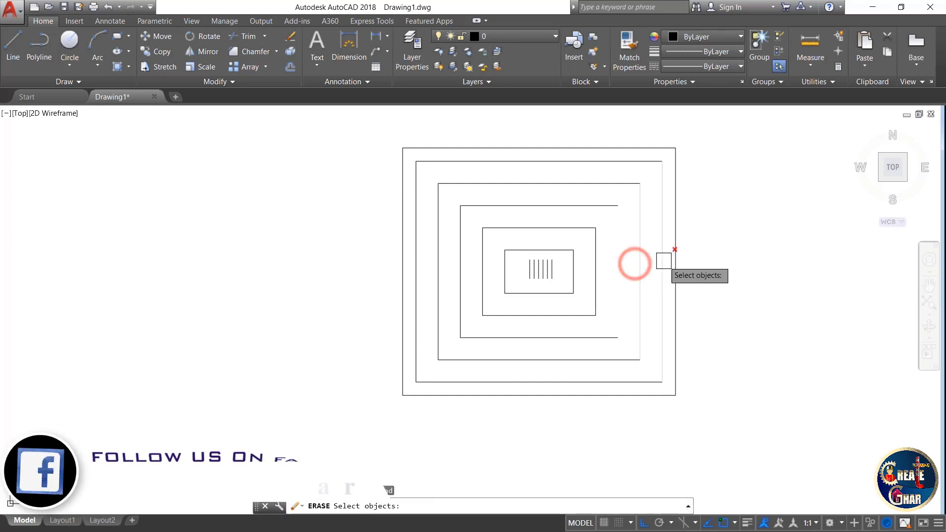
pyautogui.click(675, 258)
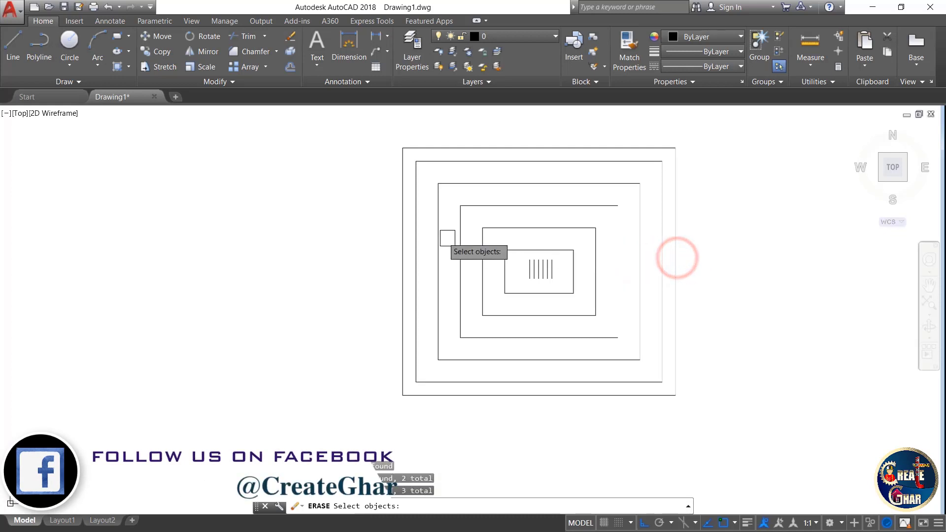
pyautogui.click(403, 255)
pyautogui.click(416, 256)
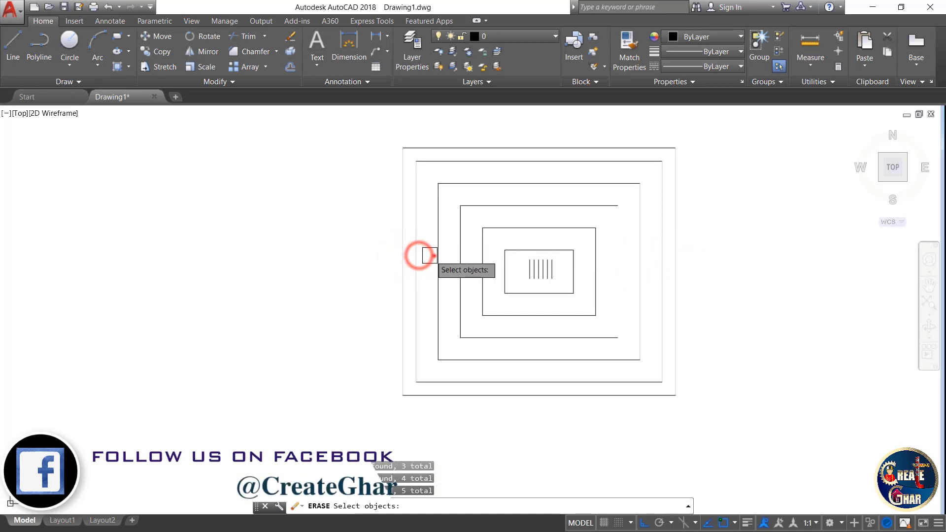
pyautogui.click(437, 256)
pyautogui.click(460, 258)
pyautogui.click(482, 264)
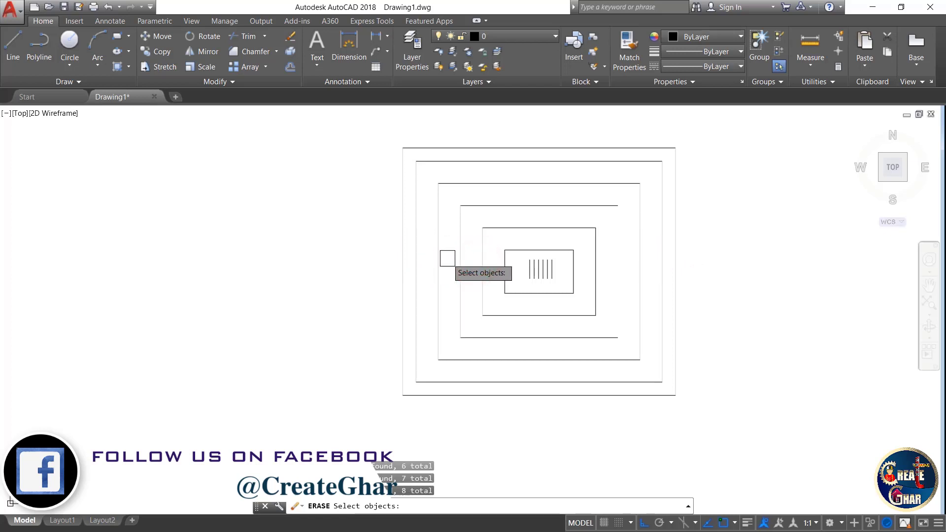
pyautogui.press('Return')
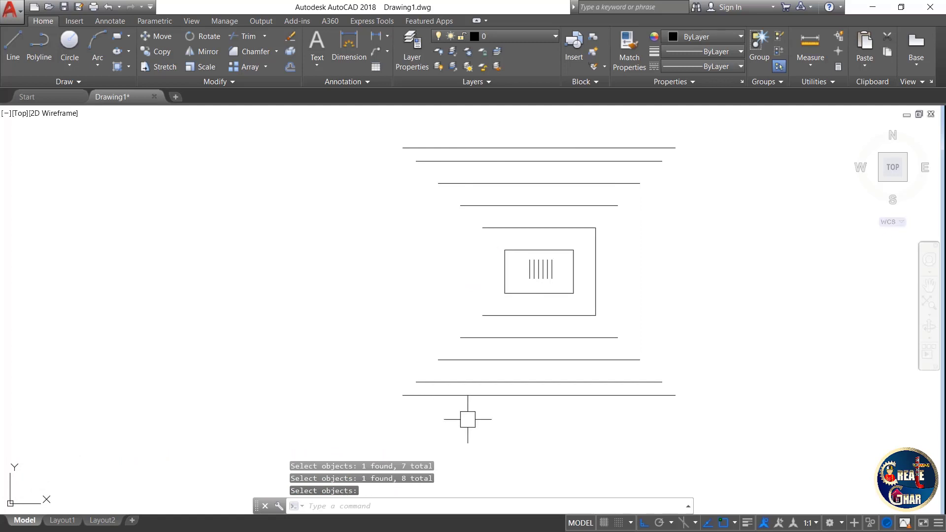
pyautogui.write('rex')
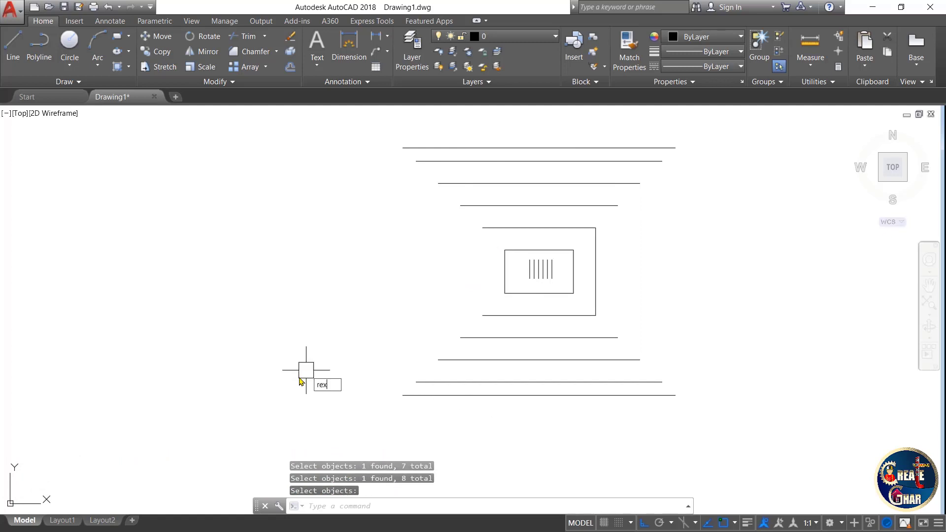
pyautogui.press('Escape')
pyautogui.press('Escape')
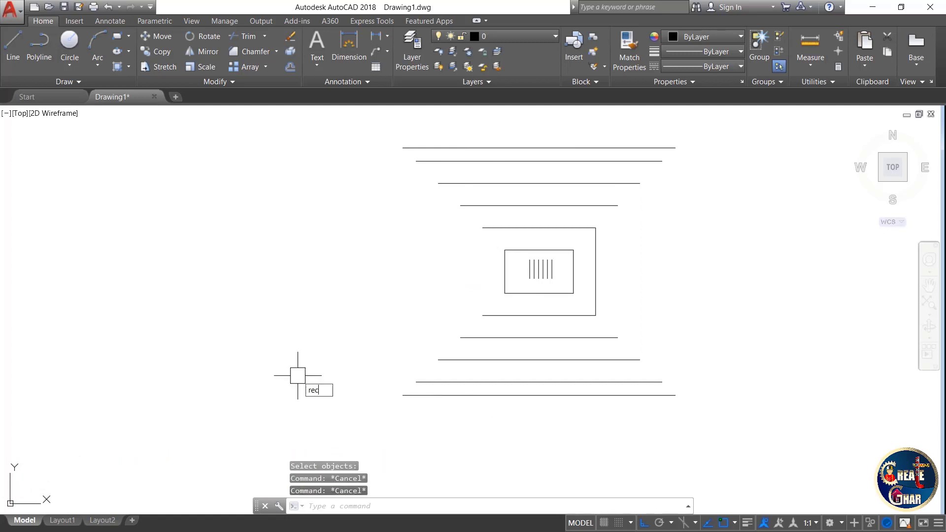
# Draw a freehand rectangle in the empty area to the left of the existing lines
pyautogui.write('rec')
pyautogui.press('Return')
pyautogui.click(188, 293)
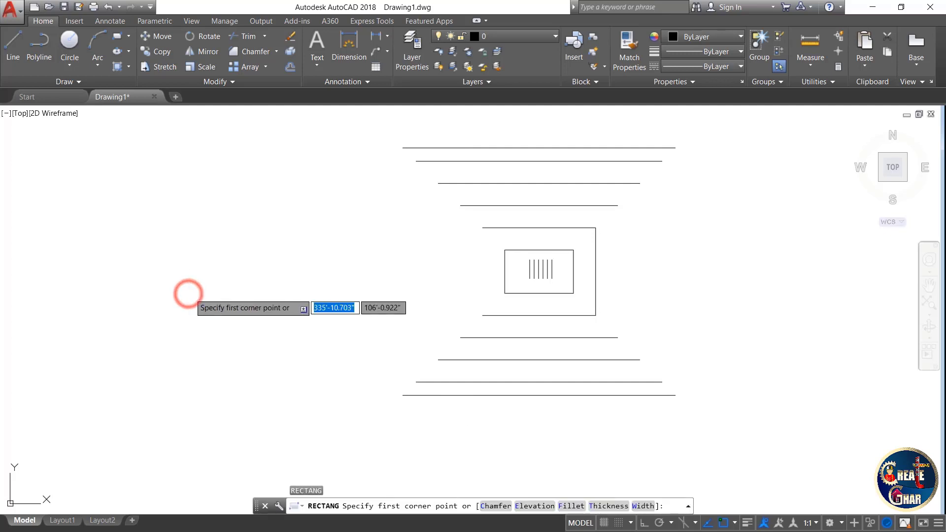
pyautogui.click(274, 358)
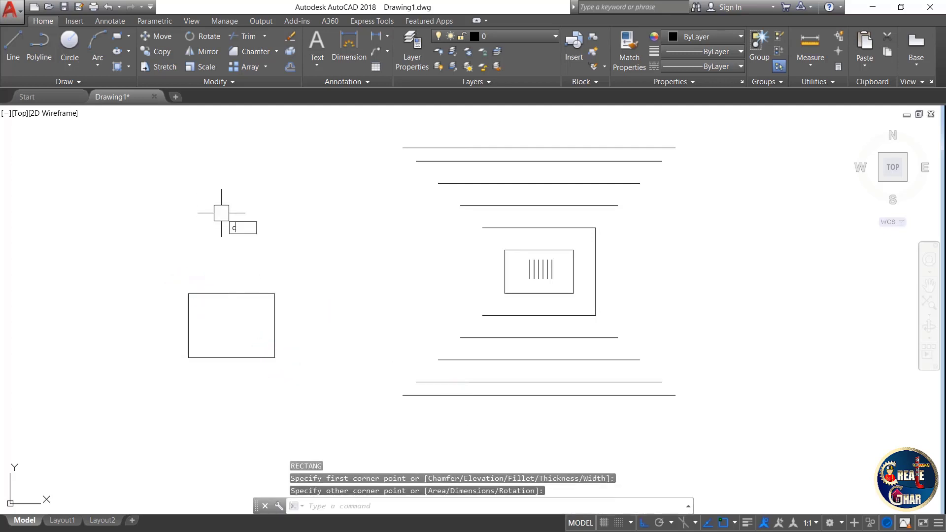
# Draw a circle centred in the upper-left part of the new rectangle, large enough to cross its top edge
pyautogui.write('c')
pyautogui.press('Return')
pyautogui.click(216, 309)
pyautogui.click(235, 325)
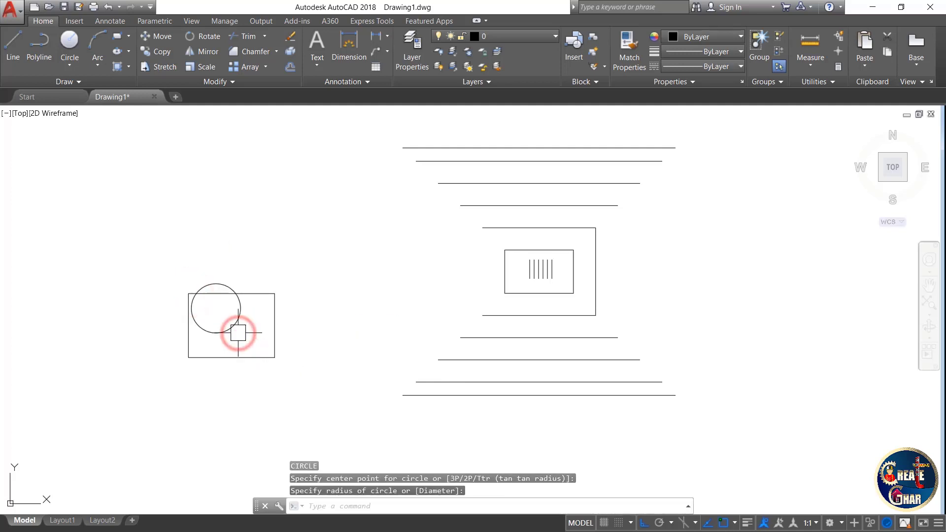
# Erase the circle and the rectangle drawn to the left of the nested lines
pyautogui.press('Escape')
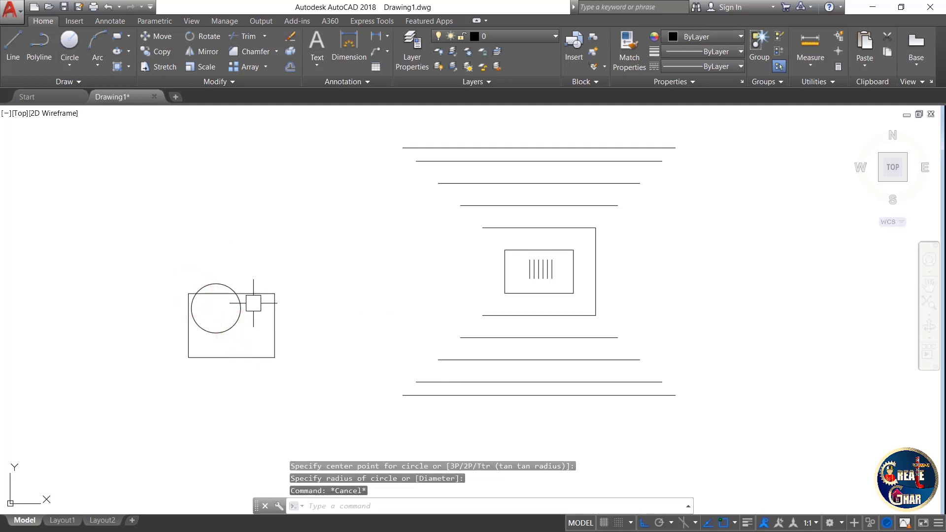
pyautogui.click(233, 326)
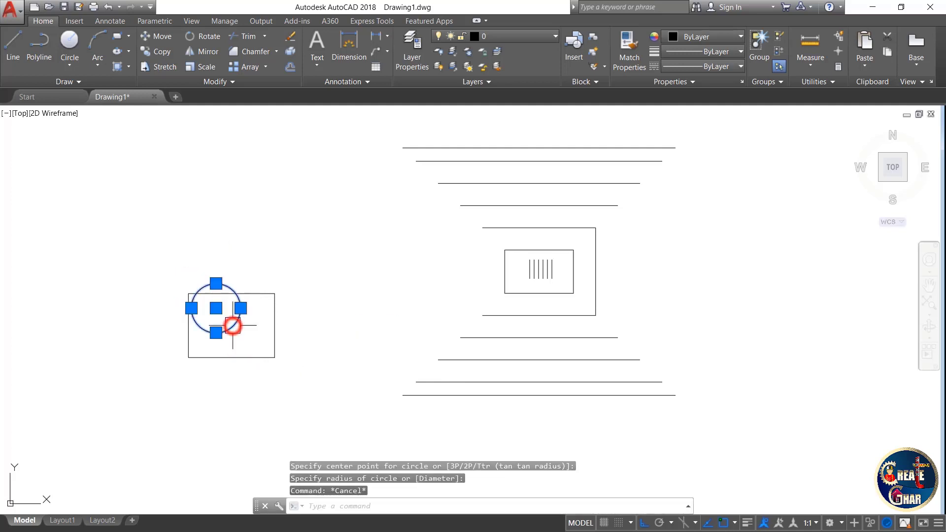
pyautogui.click(290, 37)
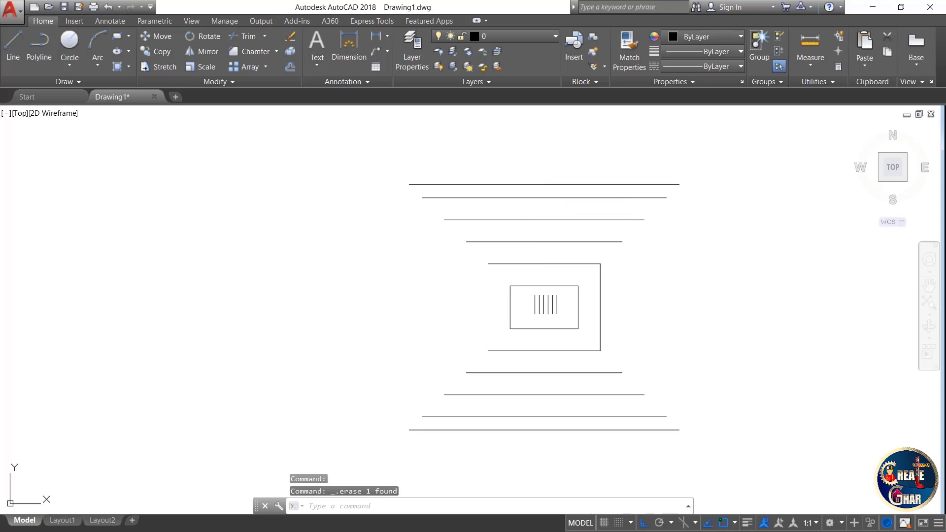
# Draw a vertical line from the midpoint of the topmost horizontal line down to the bottommost horizontal line
pyautogui.write('l')
pyautogui.press('Return')
pyautogui.click(544, 184)
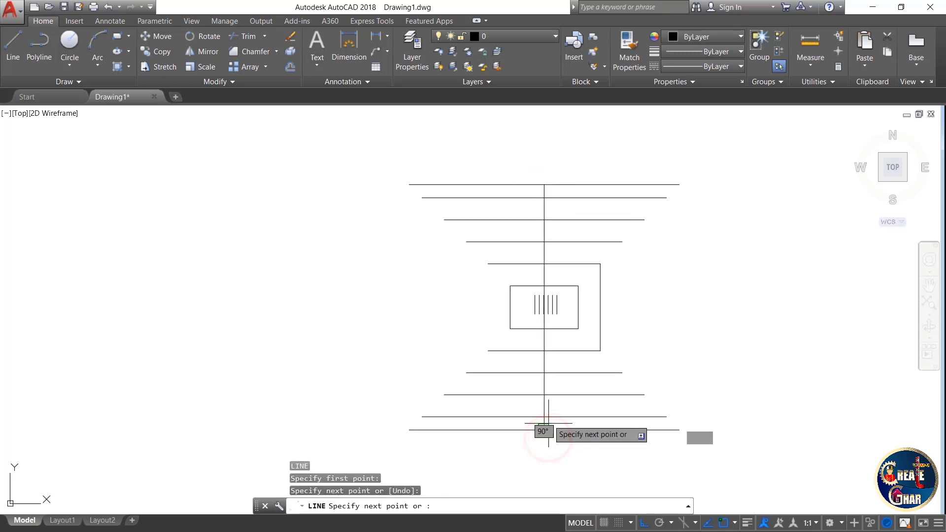
pyautogui.press('Escape')
# Using all objects as cutting edges, trim the vertical line's segment between the second and third horizontal lines from the top
pyautogui.scroll(2, 549, 170)
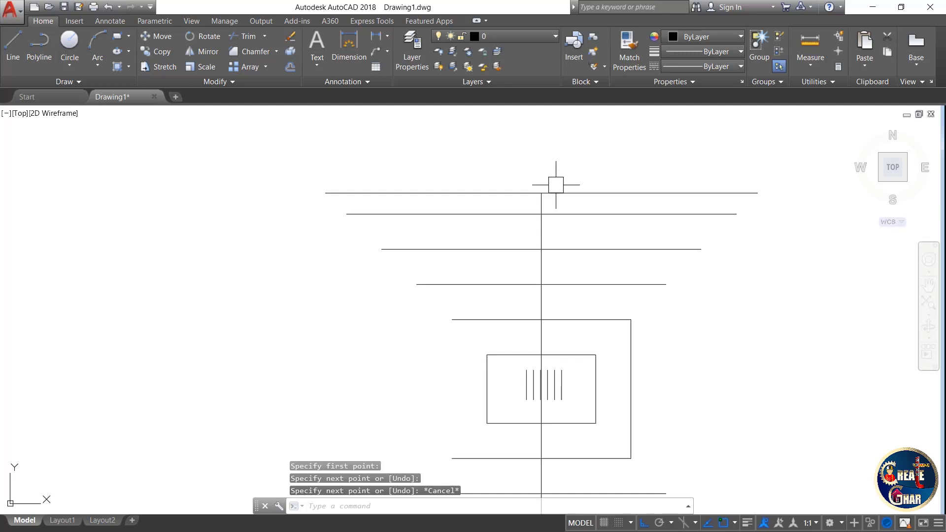
pyautogui.click(247, 38)
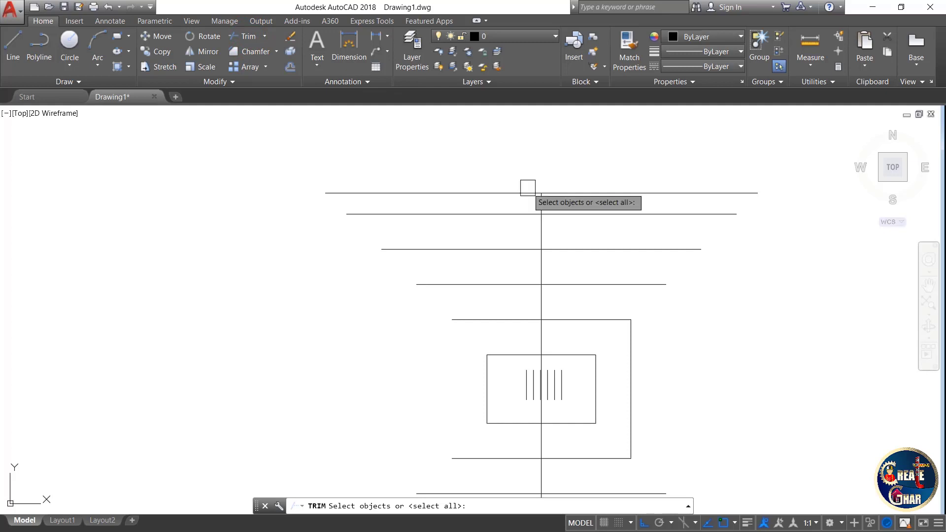
pyautogui.press('Return')
pyautogui.scroll(2, 542, 227)
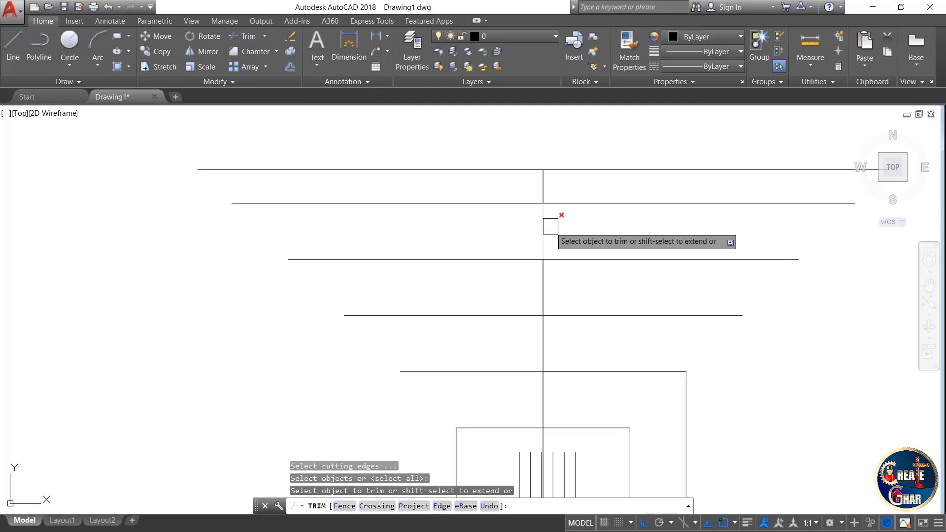
pyautogui.hotkey('ctrl', '1')
pyautogui.click(552, 226)
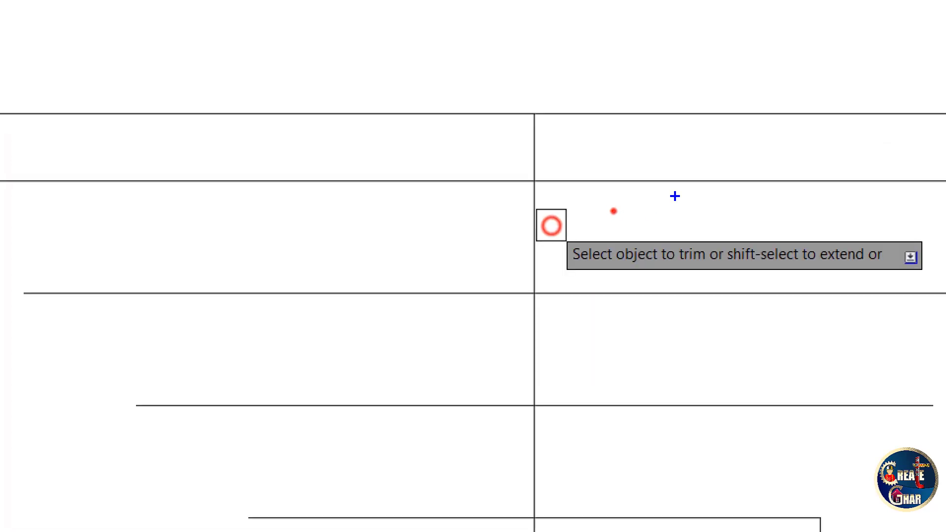
pyautogui.moveTo(613, 211)
pyautogui.mouseDown()
pyautogui.moveTo(565, 282)
pyautogui.moveTo(588, 190)
pyautogui.mouseUp()
pyautogui.press('Escape')
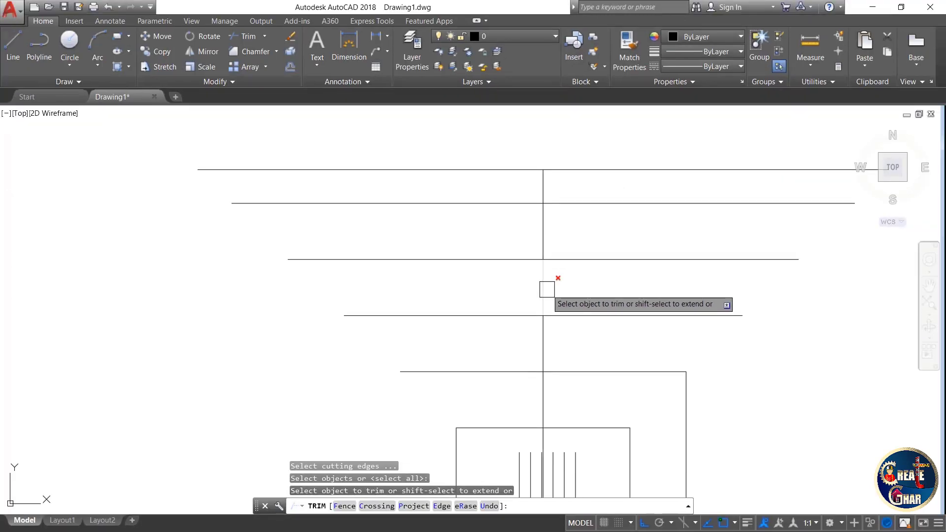
pyautogui.click(546, 228)
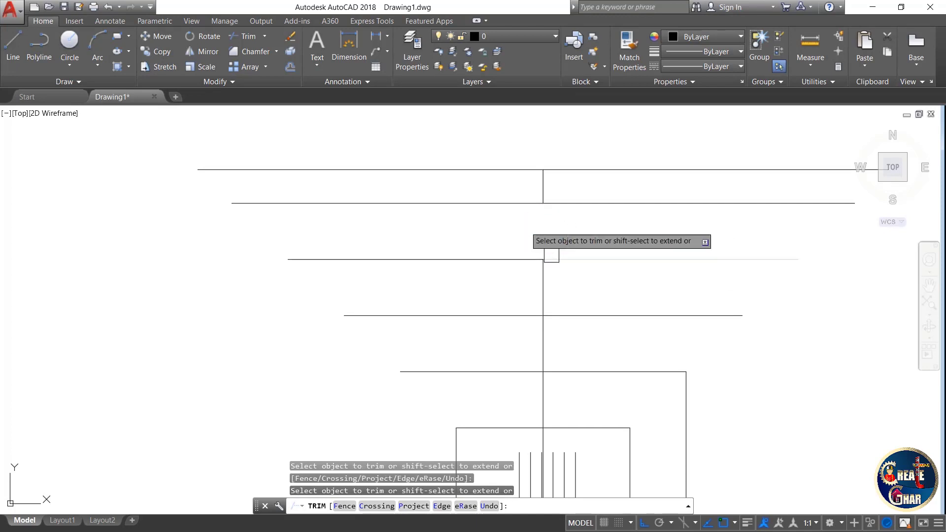
# Trim the vertical line's segment between the second and third horizontal lines from the bottom
pyautogui.scroll(-3, 547, 212)
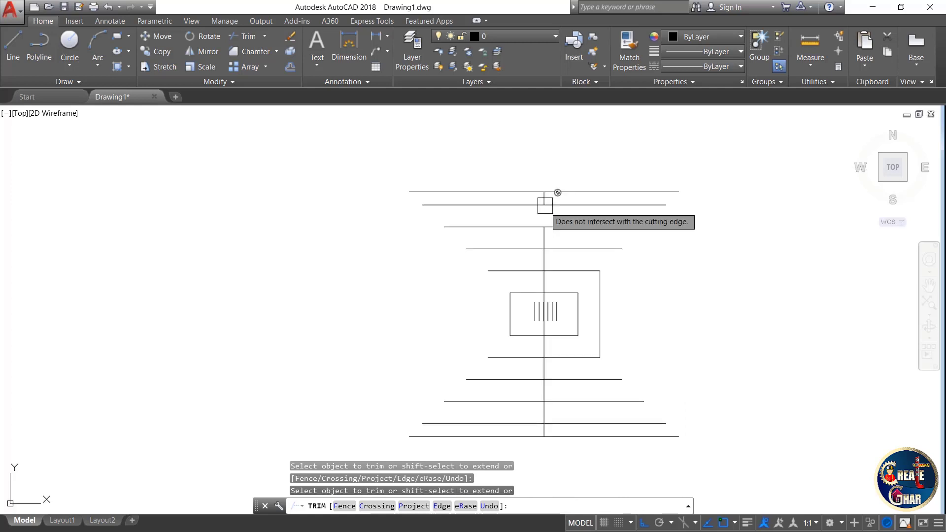
pyautogui.scroll(6, 534, 426)
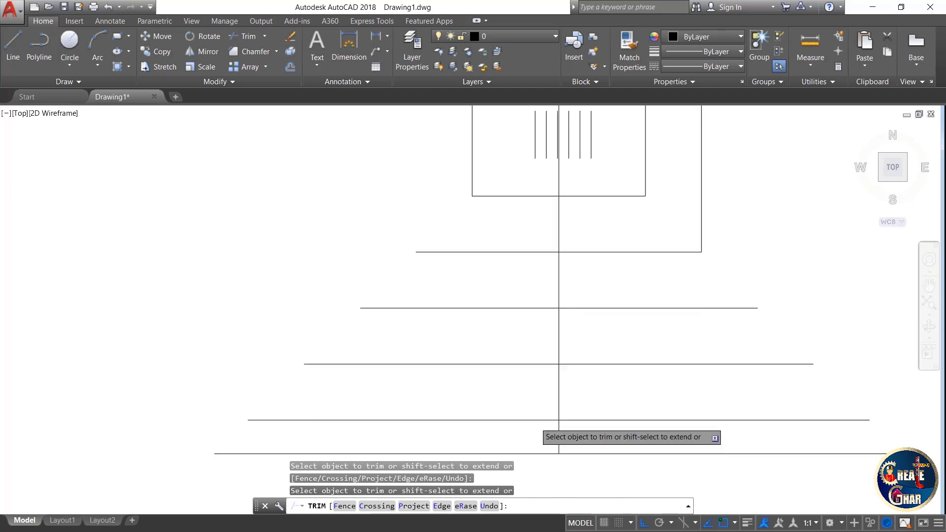
pyautogui.click(574, 364)
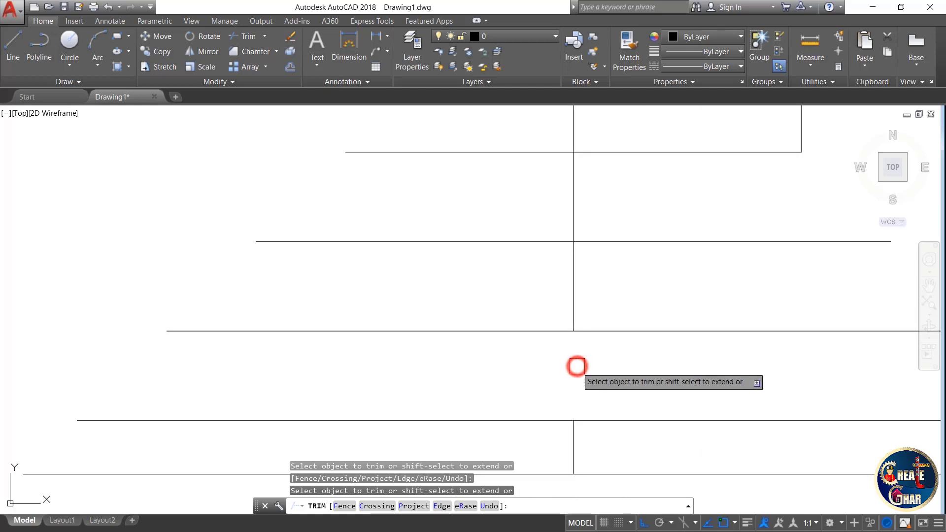
pyautogui.scroll(-2, 576, 367)
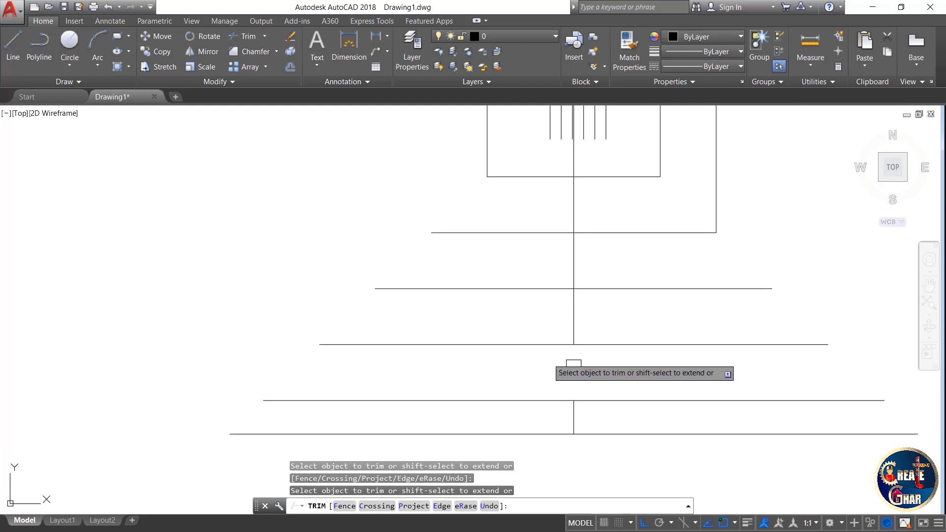
# Trim the right halves of the second and third horizontal lines from the bottom together with one crossing window
pyautogui.scroll(-2, 481, 347)
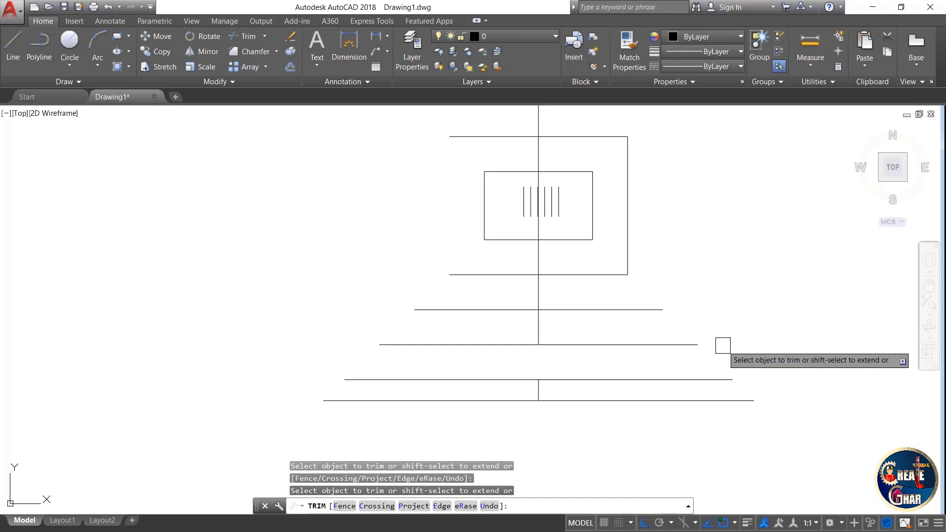
pyautogui.click(733, 322)
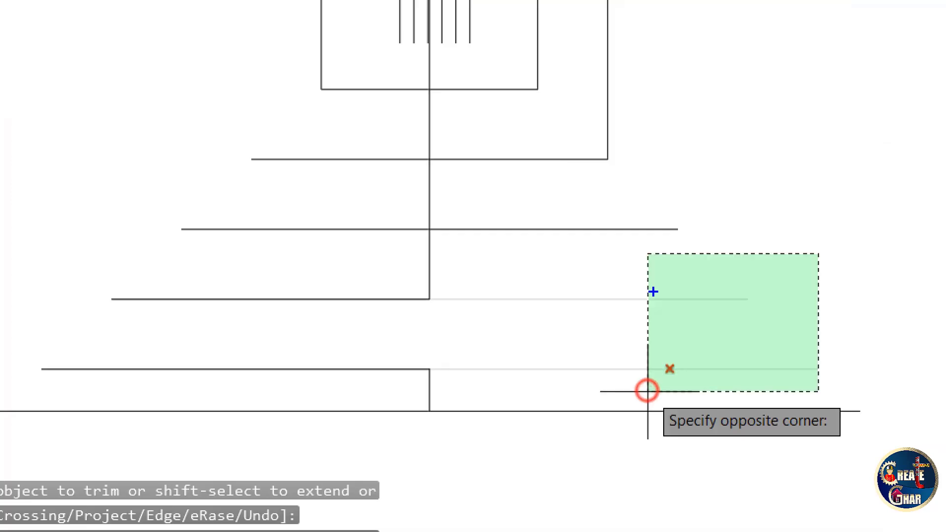
pyautogui.moveTo(668, 271)
pyautogui.mouseDown()
pyautogui.moveTo(636, 277)
pyautogui.moveTo(636, 389)
pyautogui.moveTo(630, 273)
pyautogui.mouseUp()
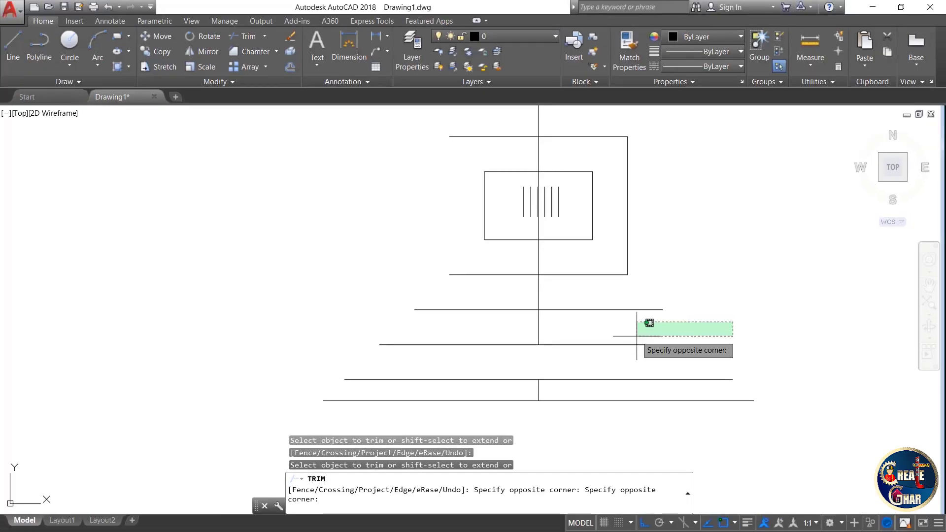
pyautogui.click(629, 385)
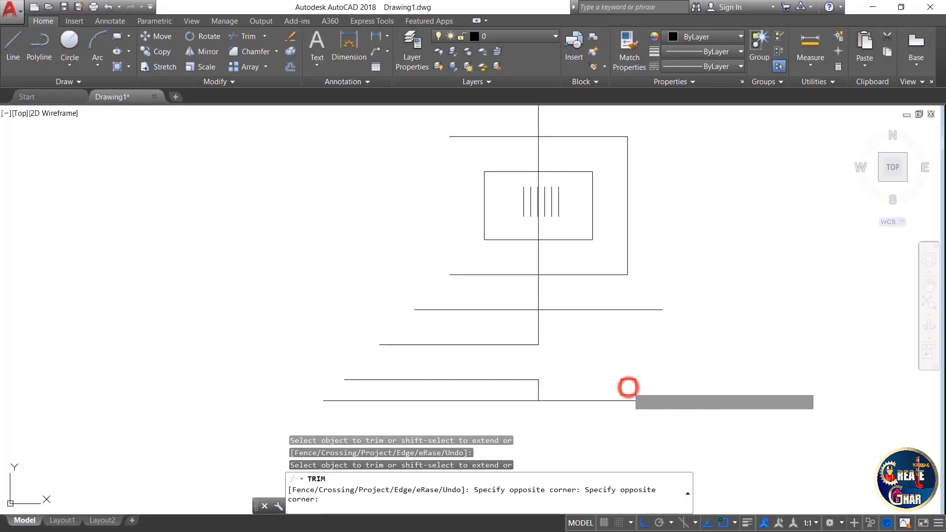
# Try to trim the remaining left halves of the second and third lines from the bottom with a crossing window
pyautogui.click(439, 321)
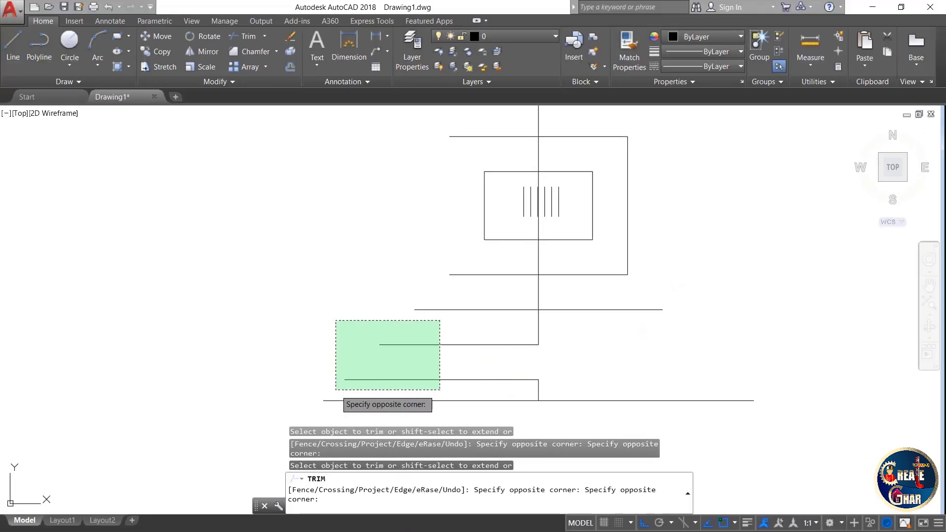
pyautogui.press('Escape')
pyautogui.press('Escape')
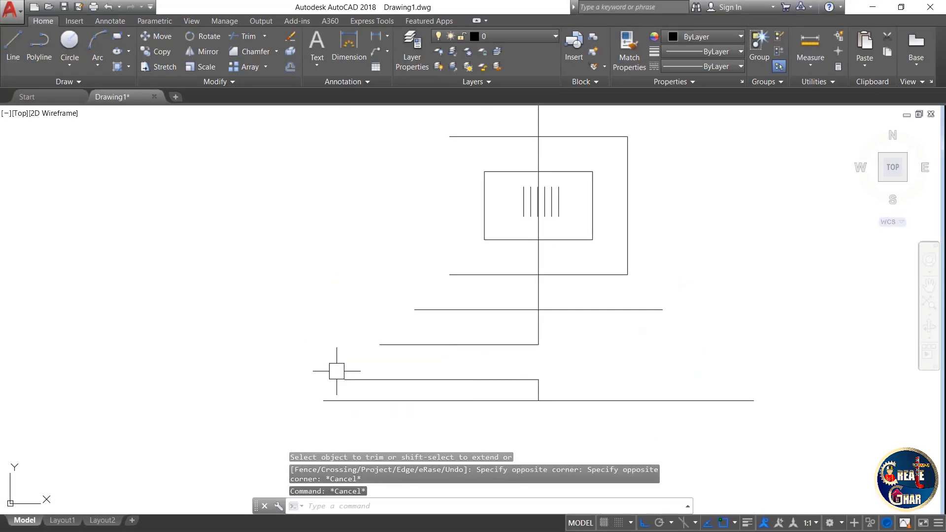
pyautogui.click(379, 379)
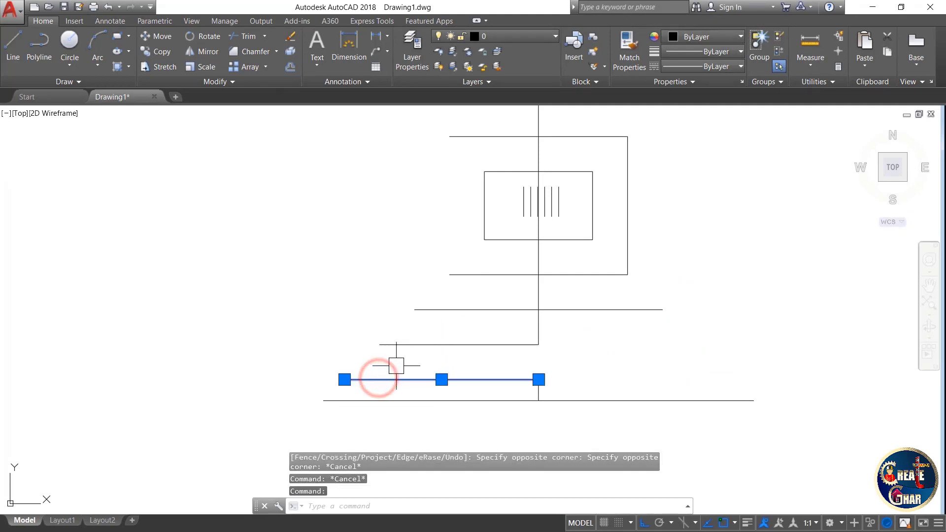
pyautogui.click(442, 346)
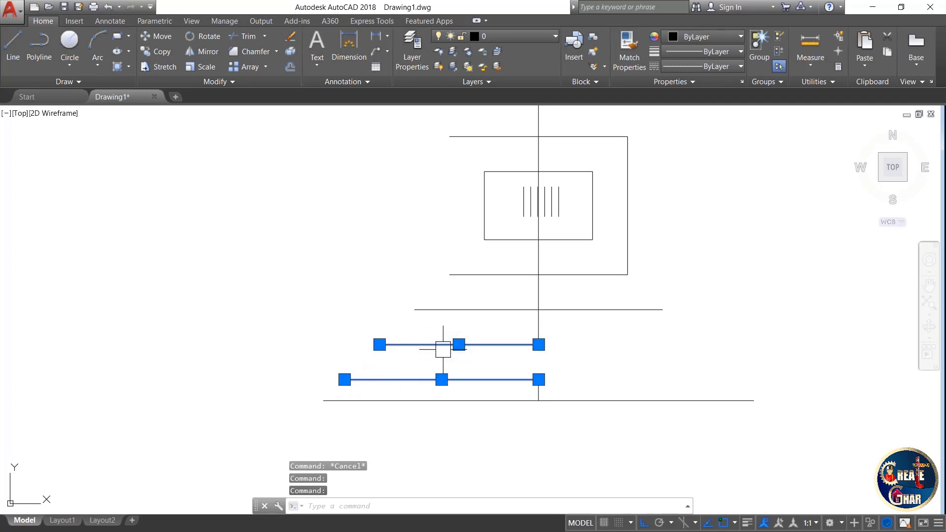
pyautogui.press('Escape')
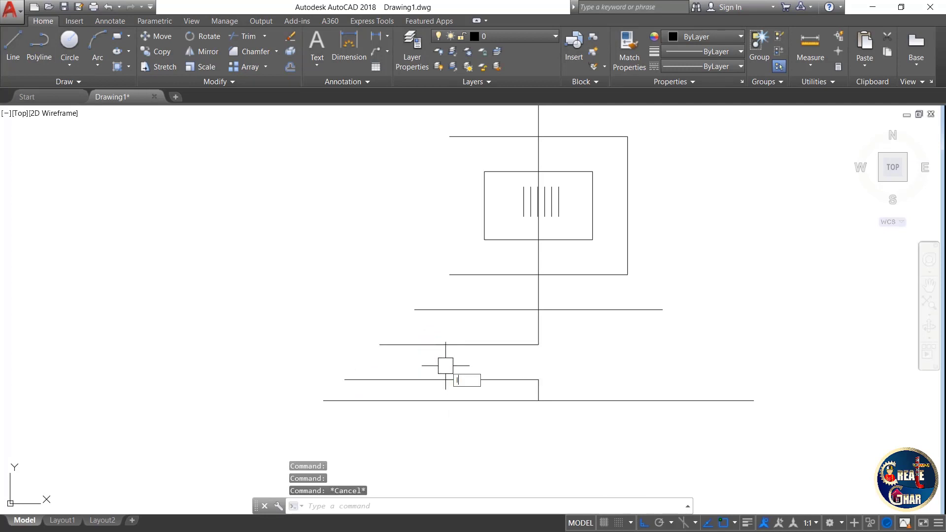
# Draw a vertical line across the two shortened horizontal lines, left of the centre line, ending on the bottommost line
pyautogui.press('l')
pyautogui.press('Return')
pyautogui.click(449, 323)
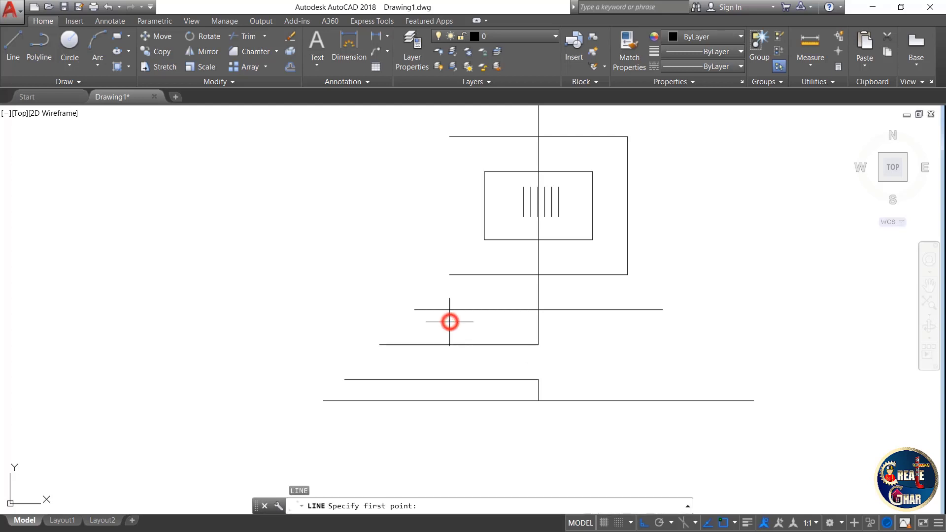
pyautogui.click(450, 401)
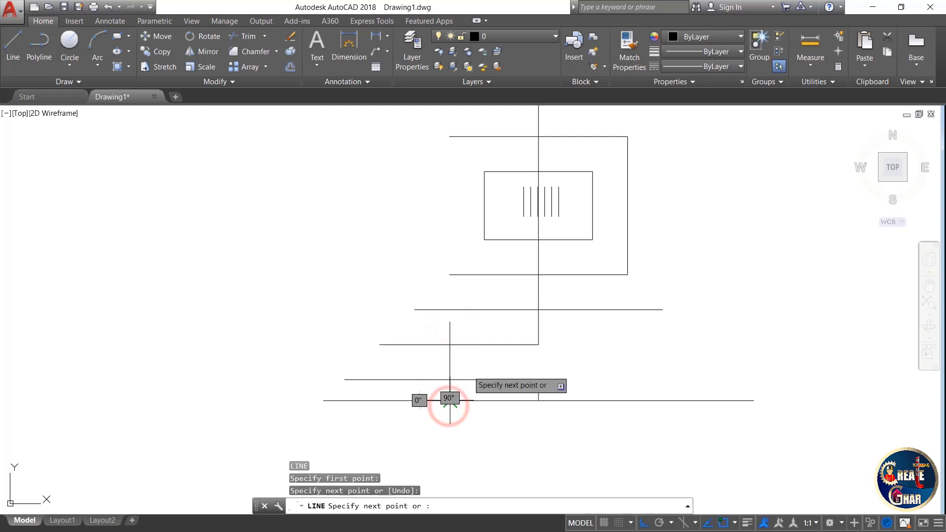
pyautogui.press('Escape')
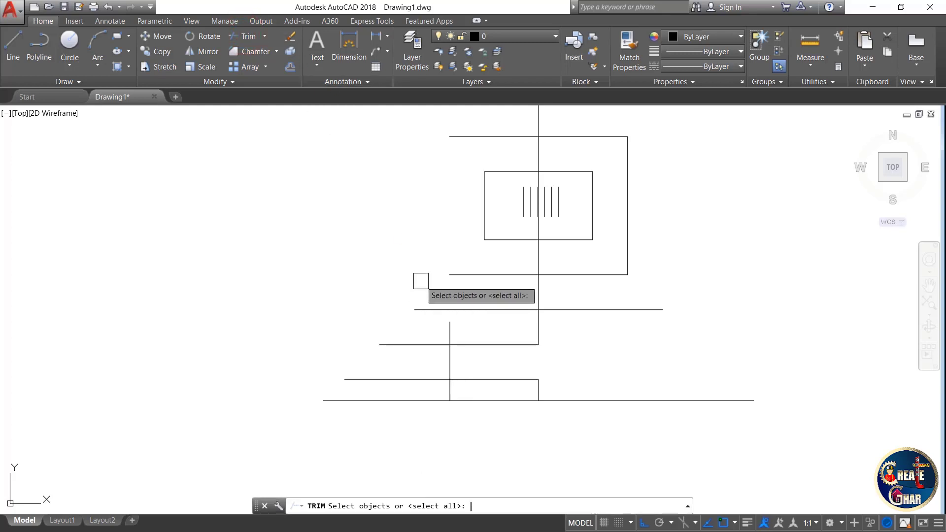
# Trim the parts of the two shortened horizontal lines that extend left of the new vertical line
pyautogui.rightClick(416, 359)
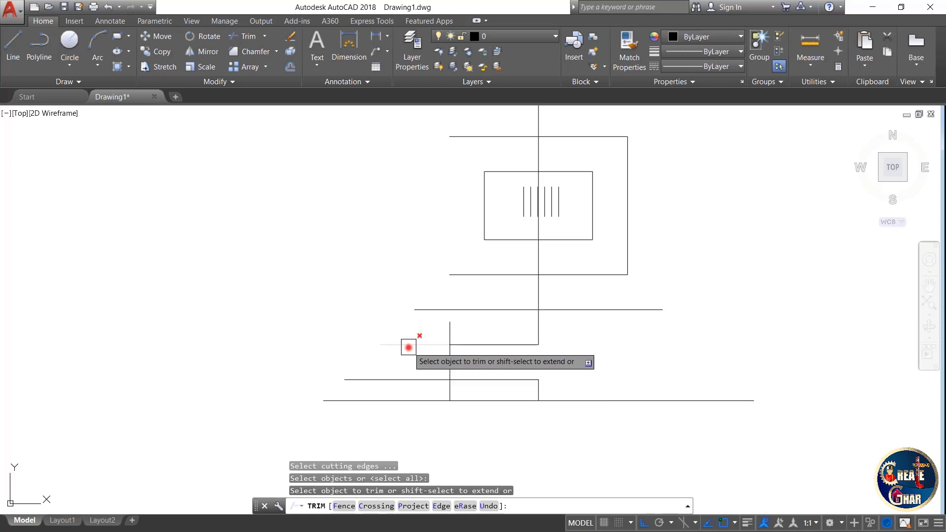
pyautogui.click(412, 379)
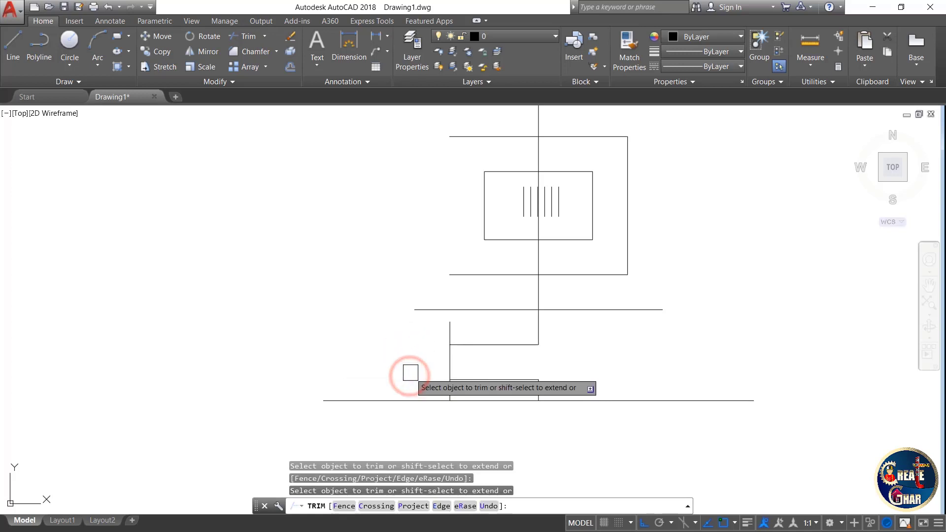
pyautogui.press('Escape')
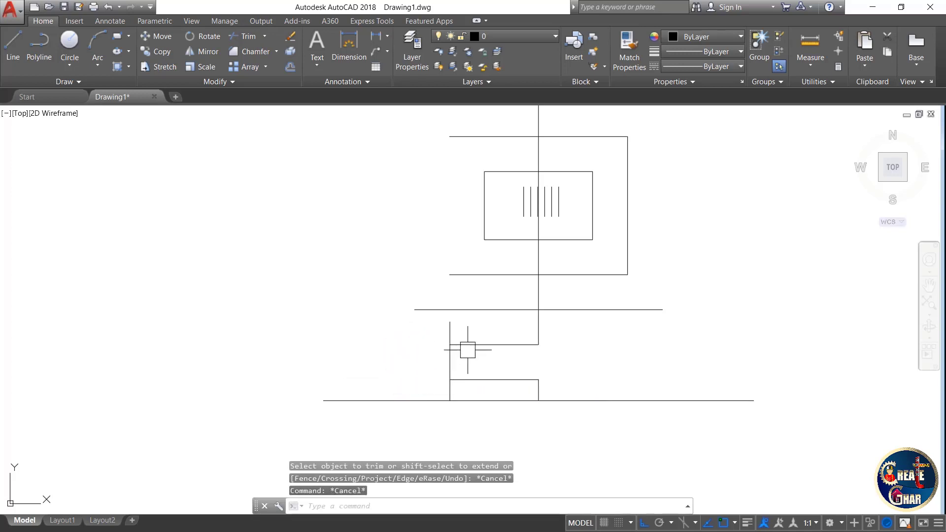
pyautogui.click(479, 344)
pyautogui.click(493, 379)
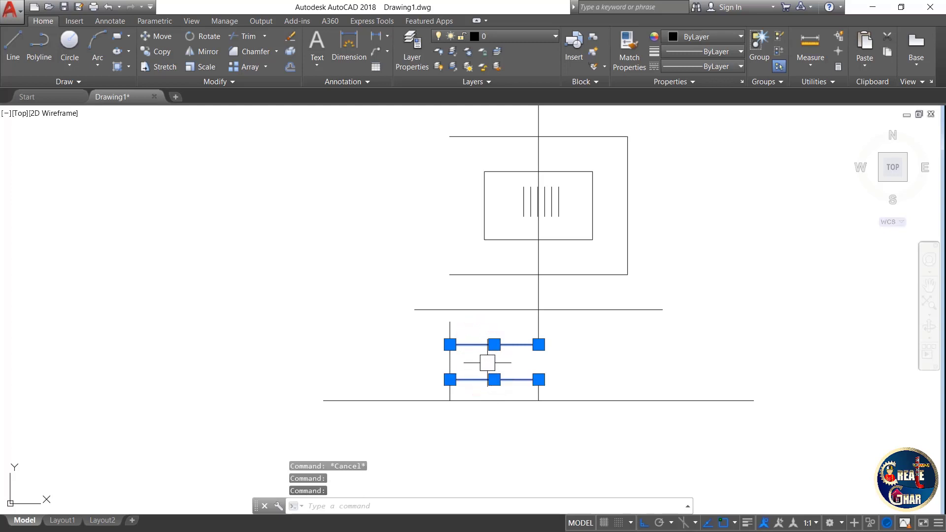
pyautogui.press('Escape')
# With all objects as cutting edges, trim the inner rectangle's top and bottom edges and the two horizontal lines above it, right of the centre line
pyautogui.scroll(-2, 488, 363)
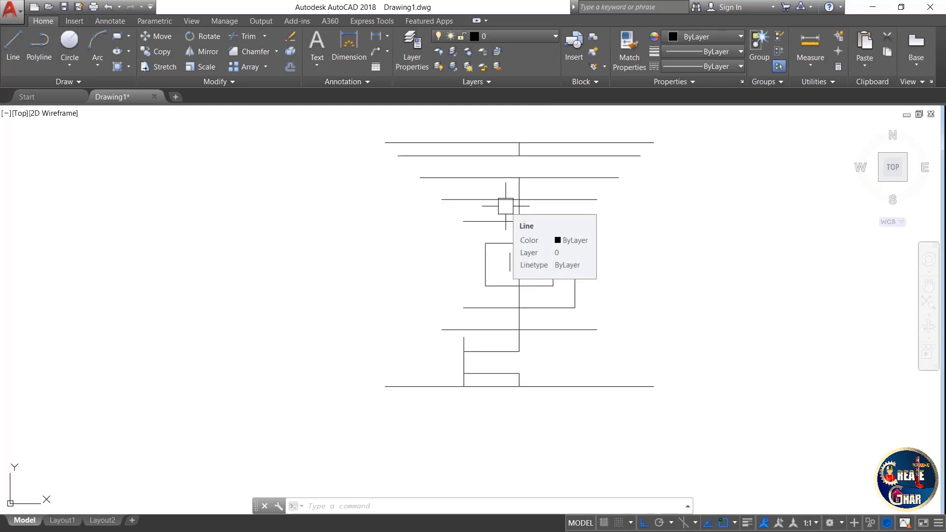
pyautogui.write('tr')
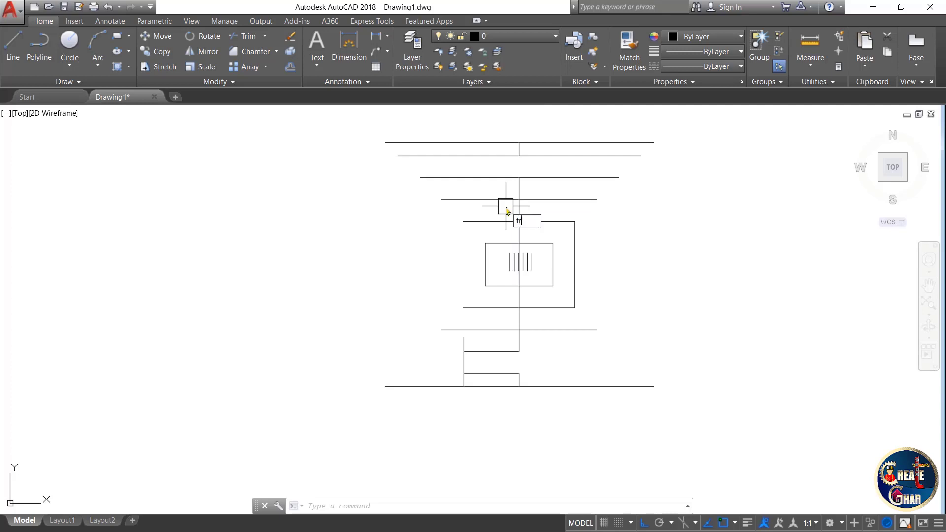
pyautogui.press('Return')
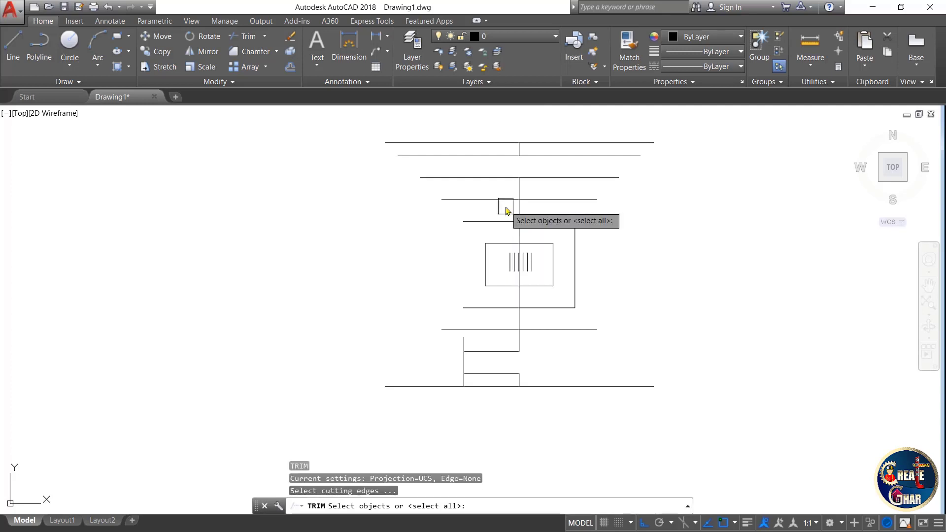
pyautogui.press('Return')
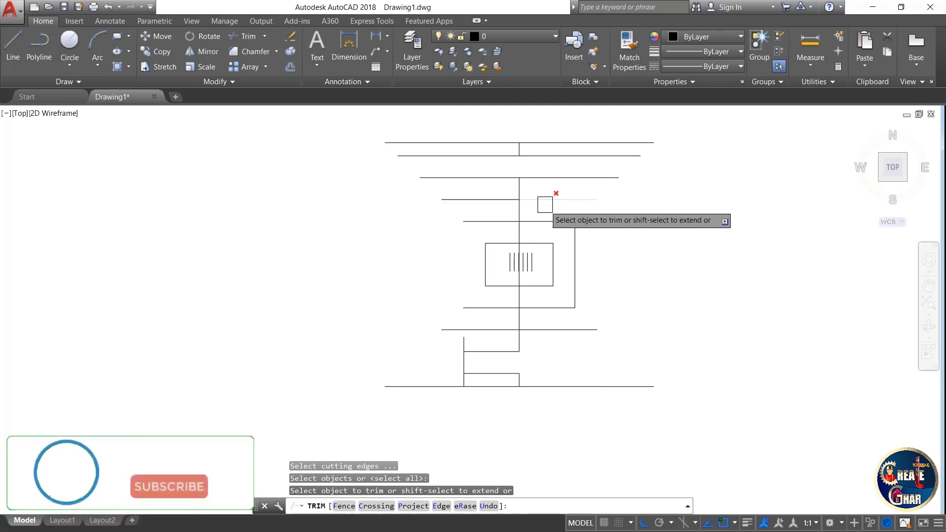
pyautogui.click(541, 244)
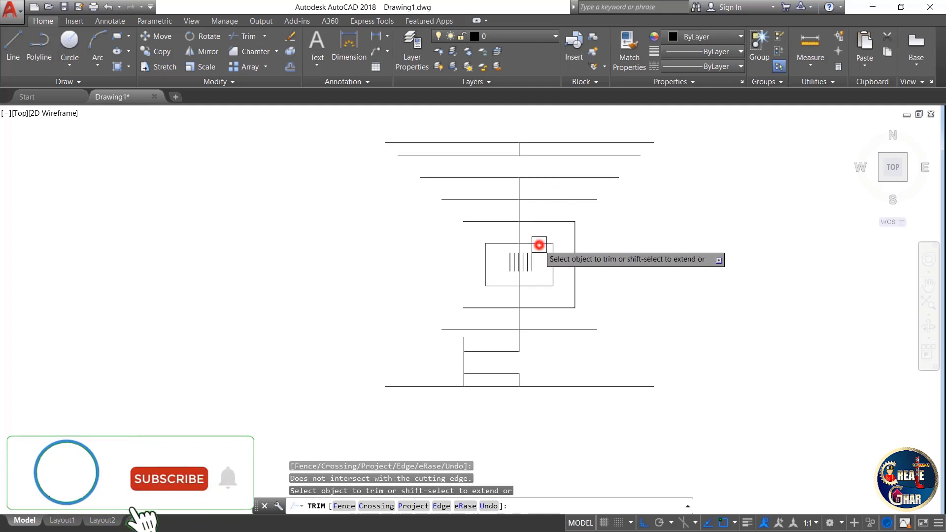
pyautogui.click(540, 285)
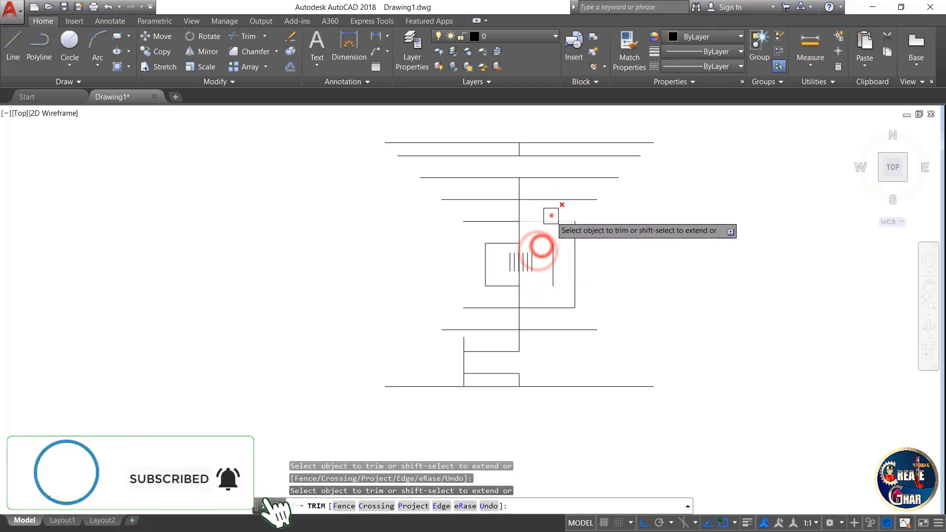
pyautogui.click(551, 215)
pyautogui.click(559, 197)
pyautogui.press('Escape')
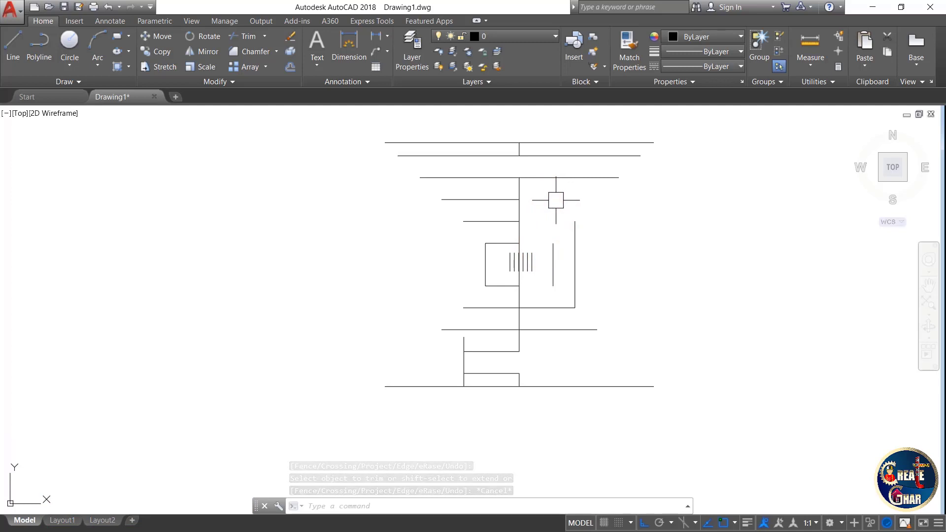
pyautogui.press('Escape')
pyautogui.press('Escape')
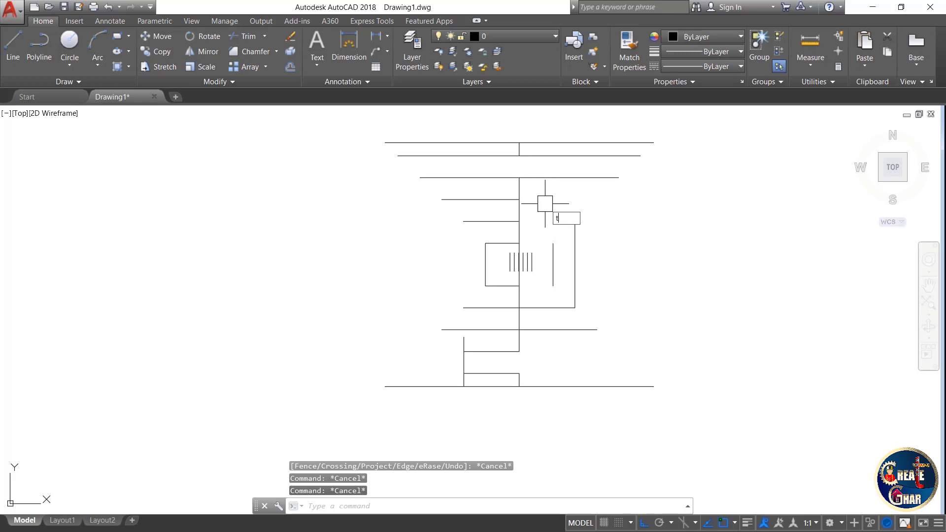
# Within the Trim command, extend the two vertical lines right of the centre line up to the third horizontal line from the top
pyautogui.press('Return')
pyautogui.press('Return')
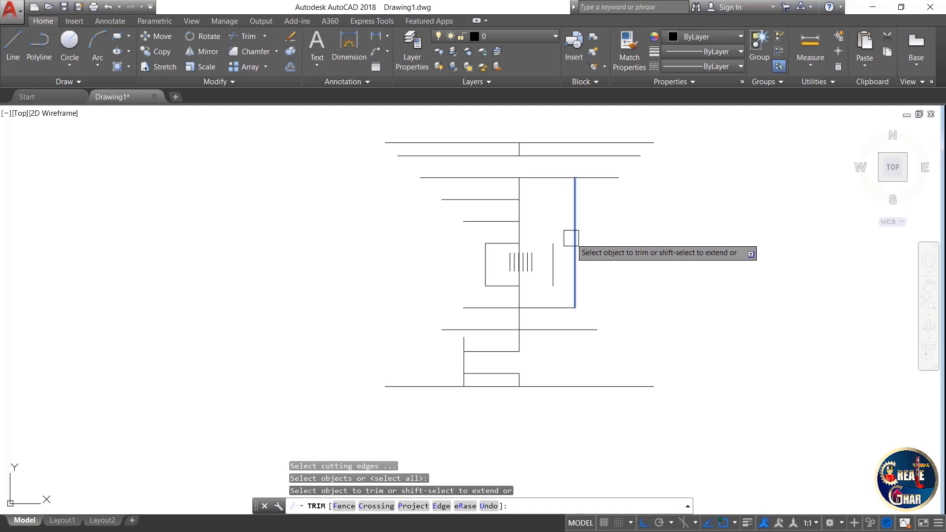
pyautogui.scroll(2, 589, 258)
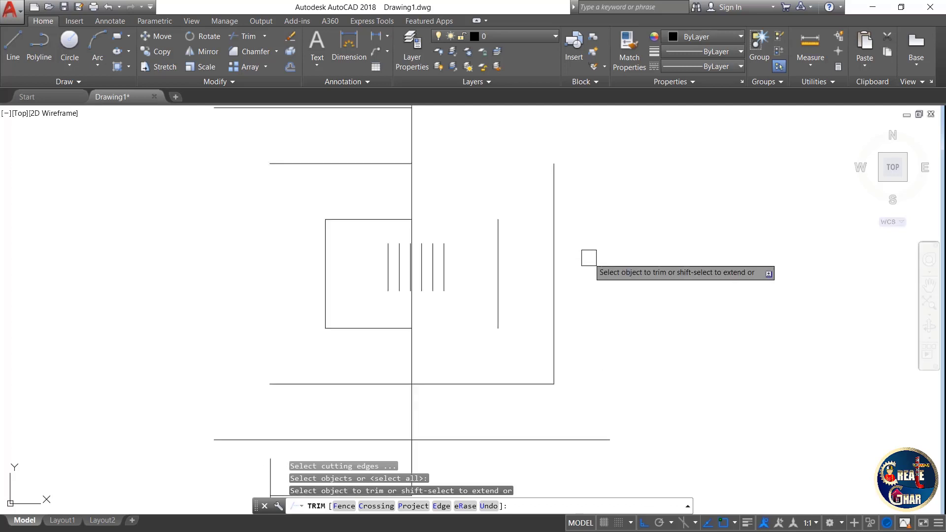
pyautogui.scroll(-1, 588, 258)
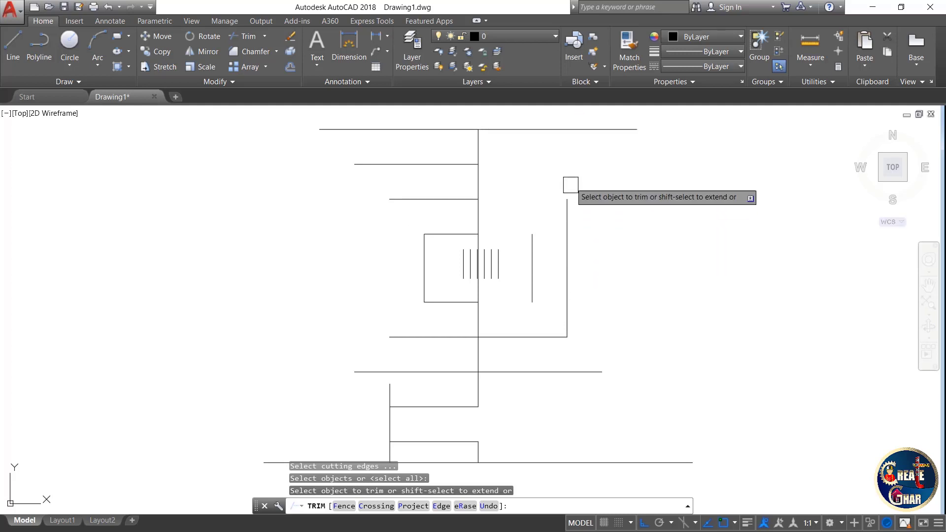
pyautogui.keyDown('shift'); pyautogui.click(568, 242); pyautogui.keyUp('shift')
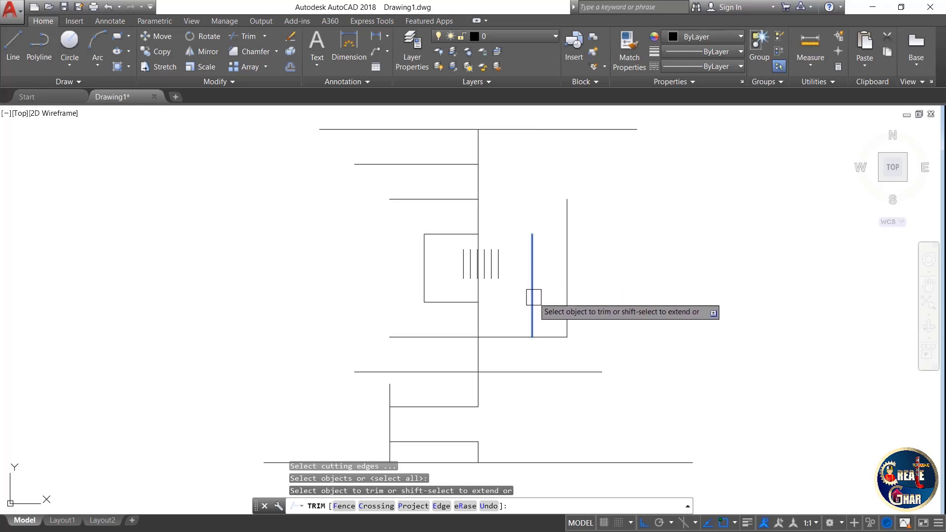
pyautogui.keyDown('shift'); pyautogui.click(534, 297); pyautogui.keyUp('shift')
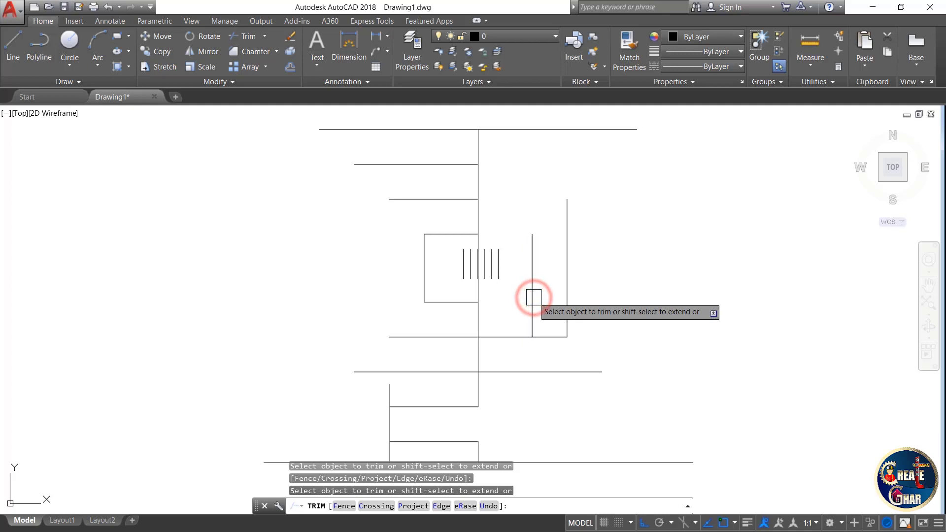
pyautogui.keyDown('shift'); pyautogui.click(532, 266); pyautogui.keyUp('shift')
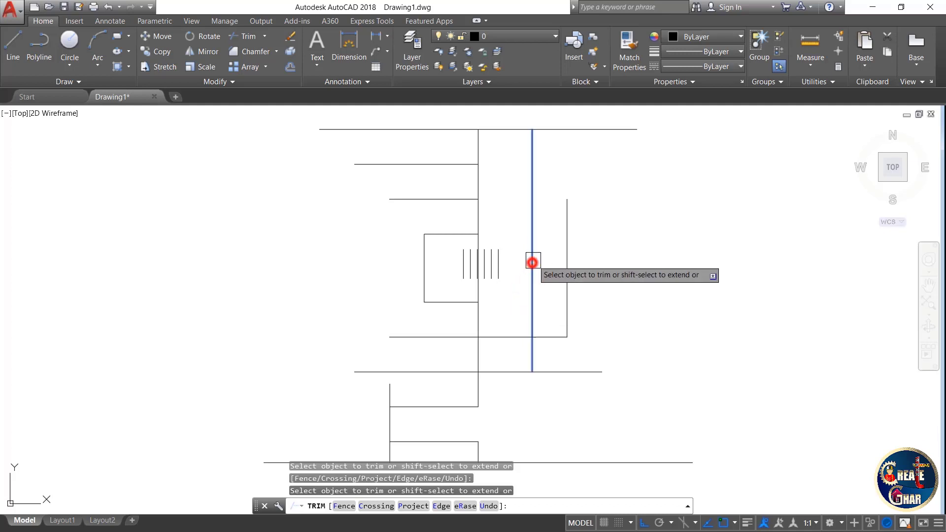
pyautogui.keyDown('shift'); pyautogui.click(567, 257); pyautogui.keyUp('shift')
pyautogui.press('Escape')
pyautogui.press('Escape')
pyautogui.press('Escape')
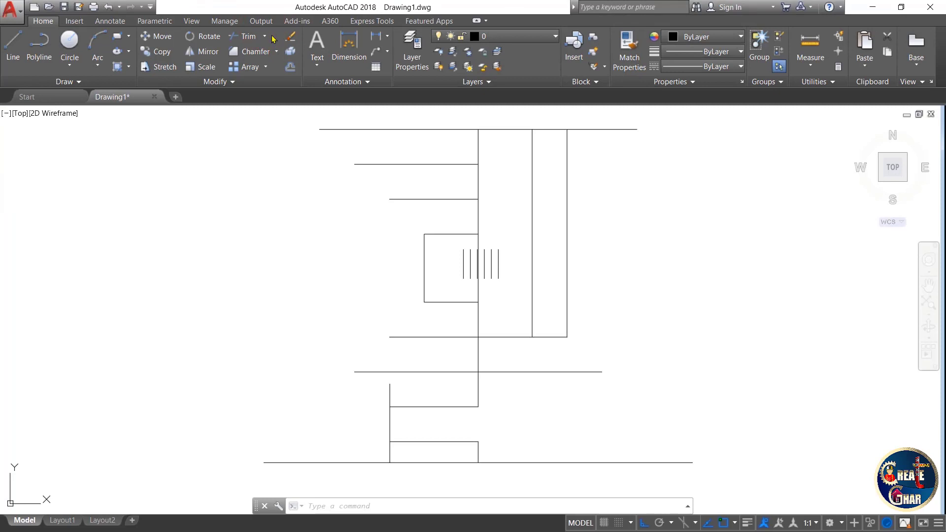
pyautogui.click(265, 36)
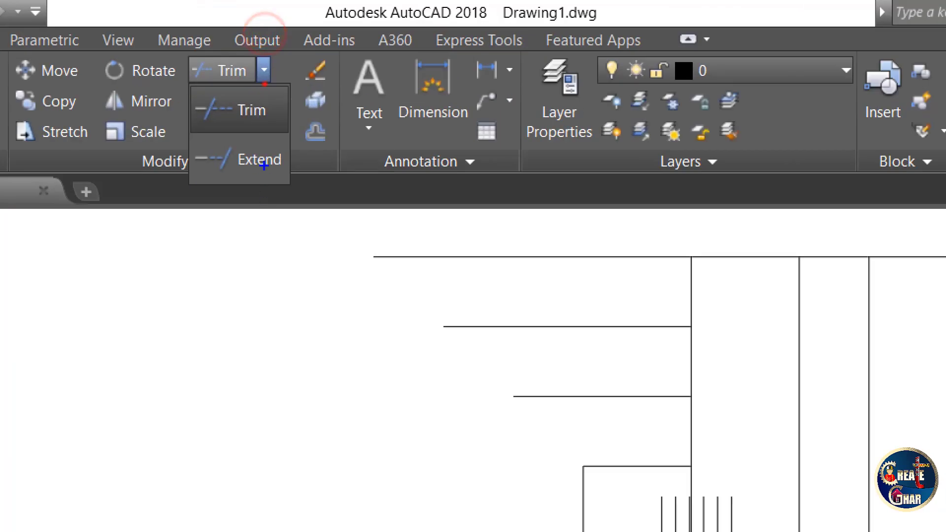
pyautogui.moveTo(265, 165); pyautogui.dragTo(239, 236)
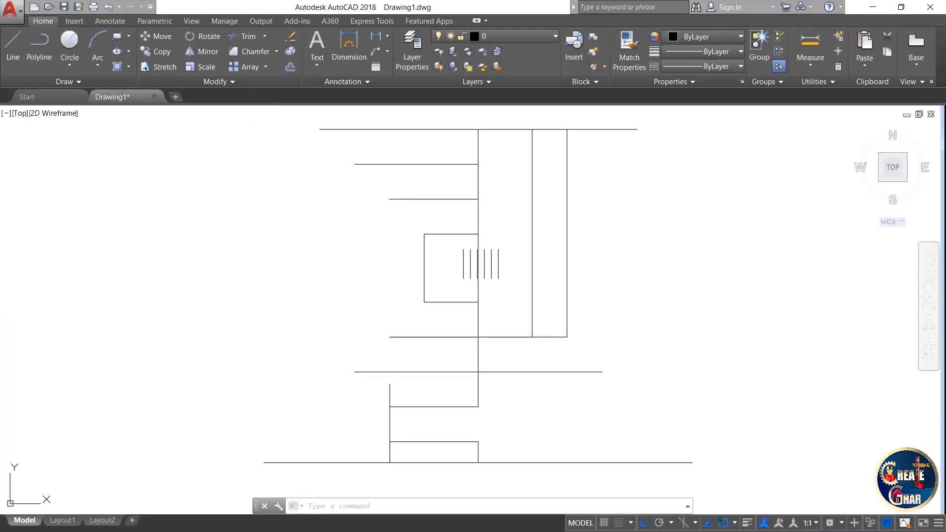
pyautogui.click(265, 36)
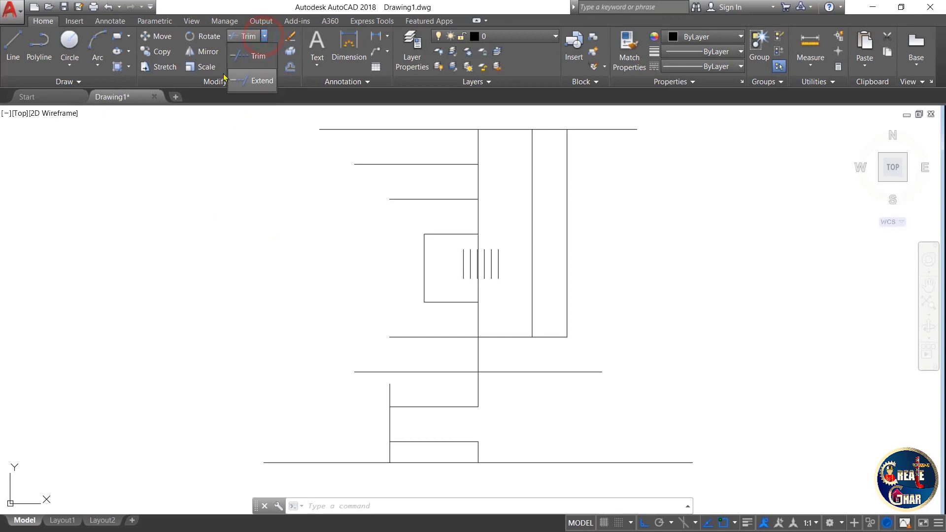
pyautogui.press('Escape')
pyautogui.press('Escape')
pyautogui.press('Escape')
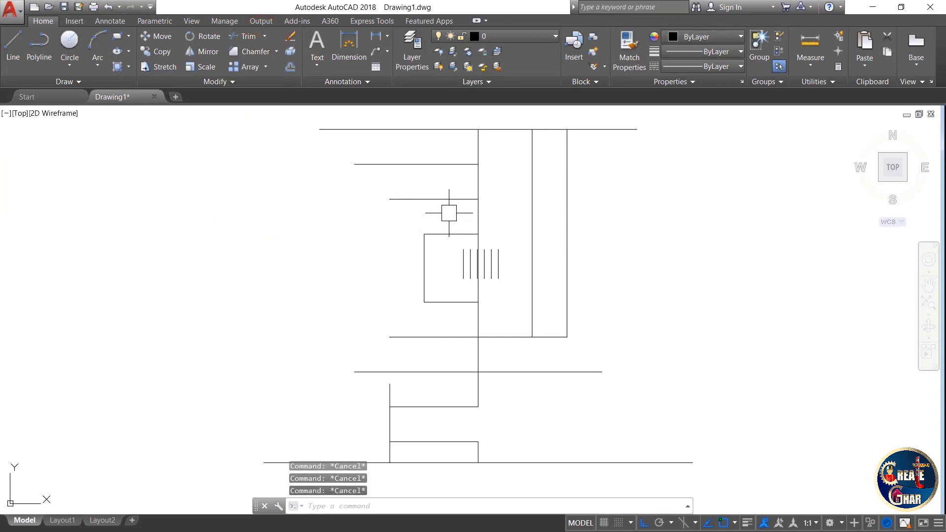
# With Extend, lengthen the outer right vertical line to the topmost and bottommost horizontal lines and the inner one down to the next horizontal line
pyautogui.write('ex')
pyautogui.press('Return')
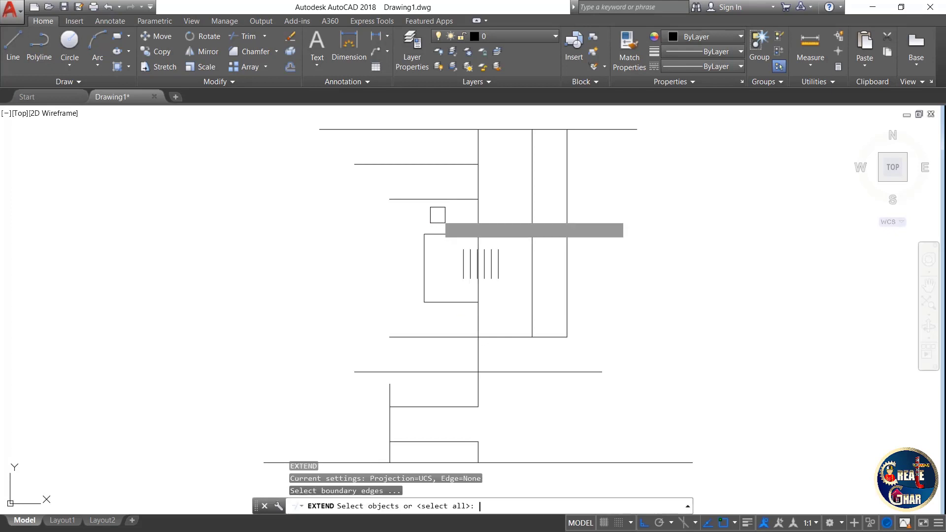
pyautogui.press('Return')
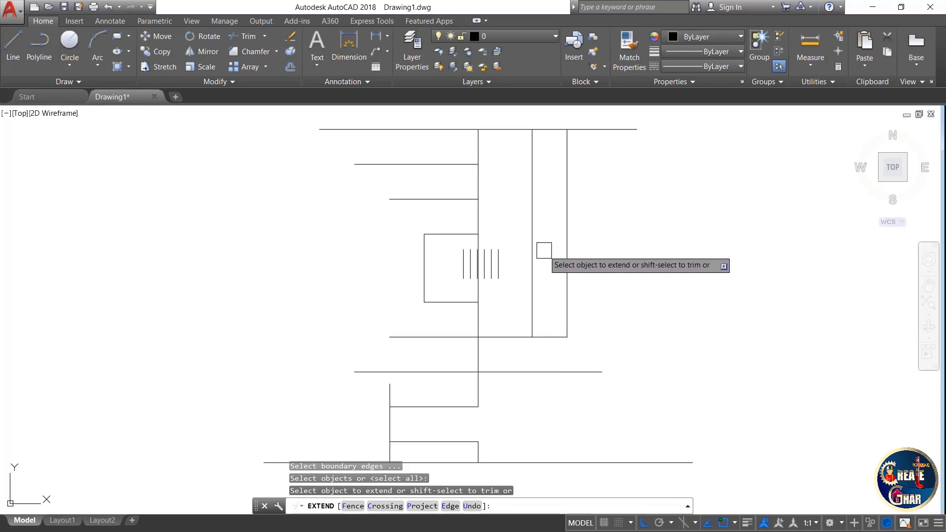
pyautogui.scroll(-2, 536, 221)
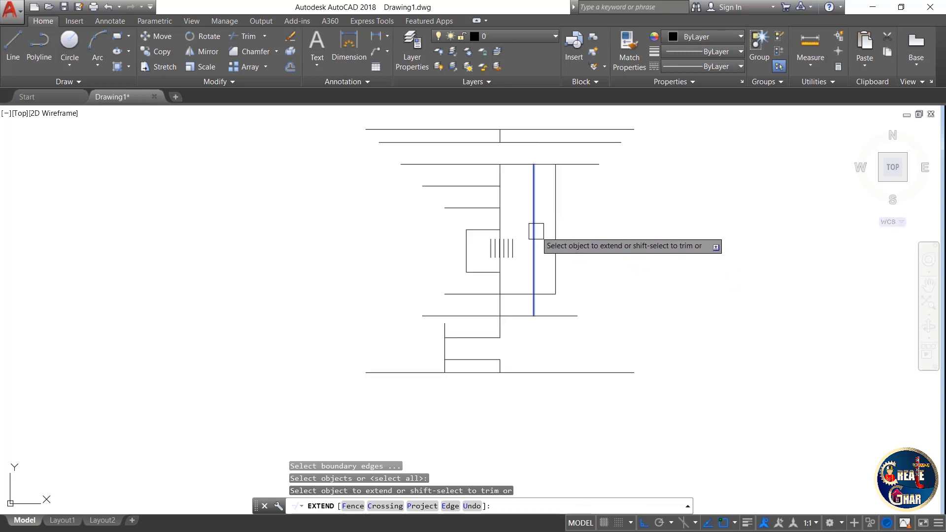
pyautogui.scroll(3, 555, 126)
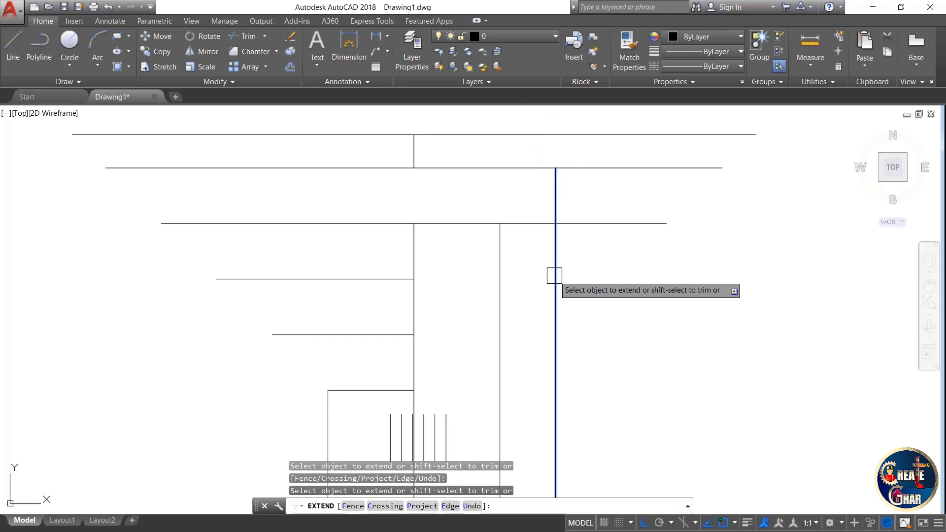
pyautogui.click(555, 245)
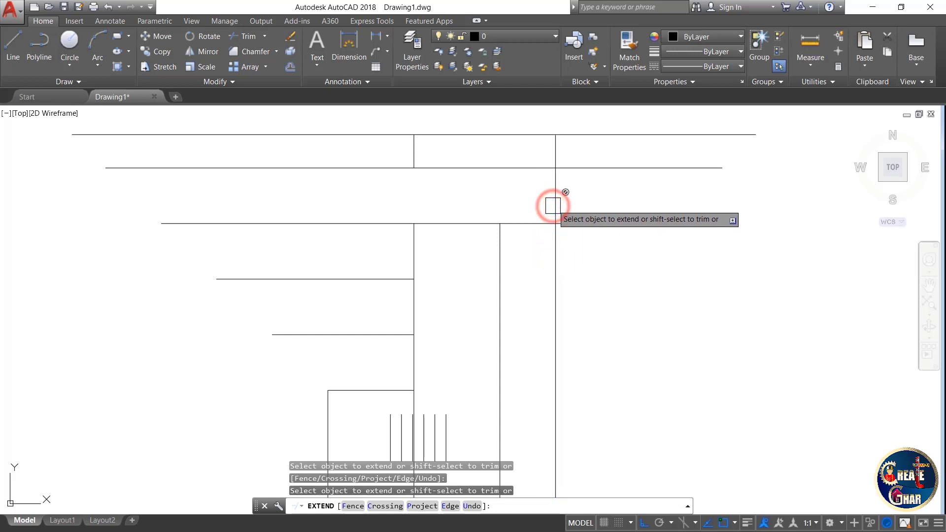
pyautogui.scroll(-5, 552, 205)
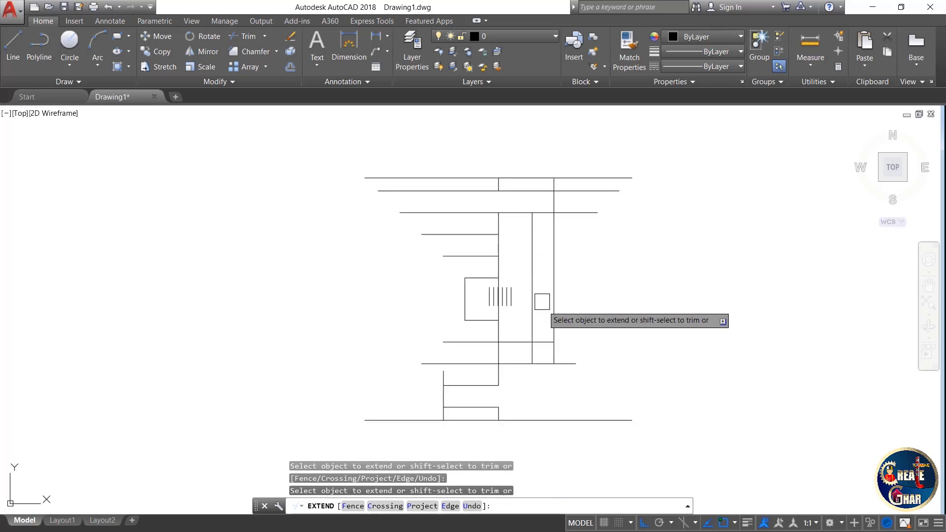
pyautogui.click(548, 329)
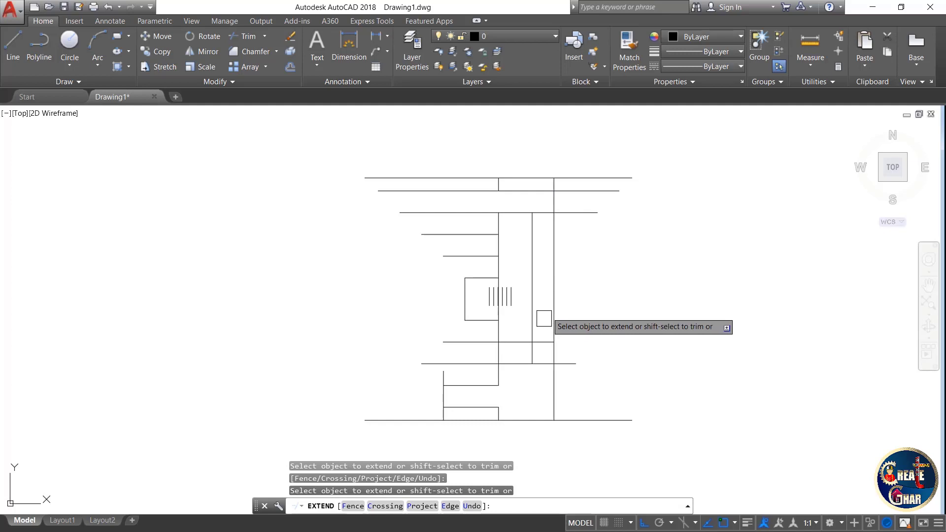
# Within the Extend command, trim the middle portions of both right vertical lines and the top three horizontals between the centre and outer vertical lines
pyautogui.keyDown('shift'); pyautogui.click(554, 288); pyautogui.keyUp('shift')
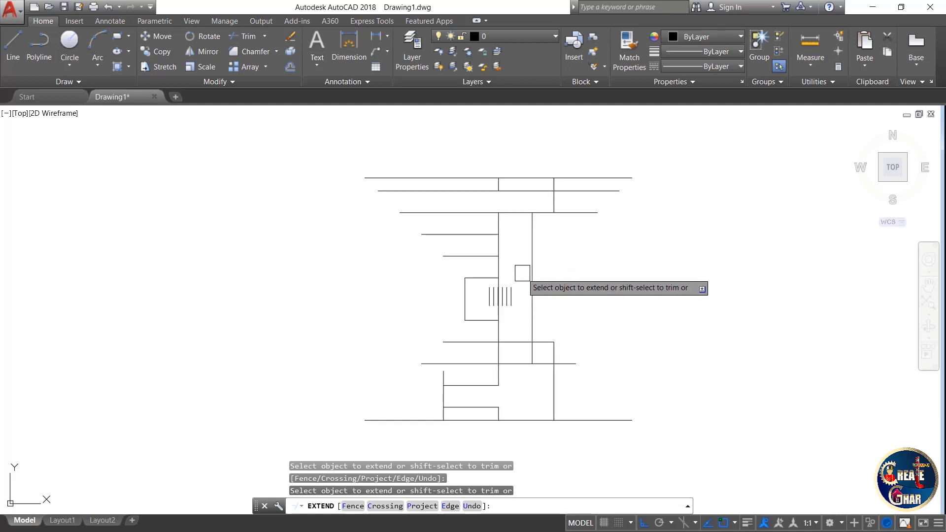
pyautogui.keyDown('shift'); pyautogui.click(531, 276); pyautogui.keyUp('shift')
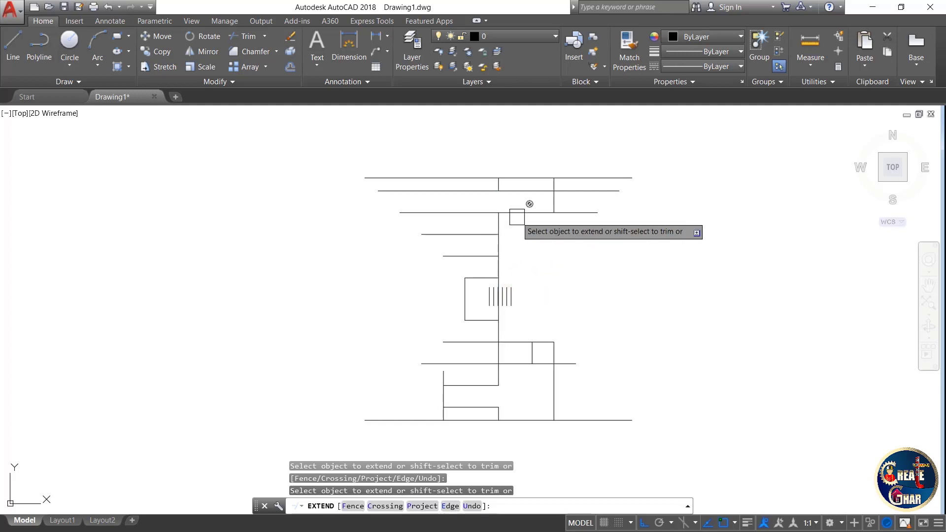
pyautogui.scroll(2, 522, 195)
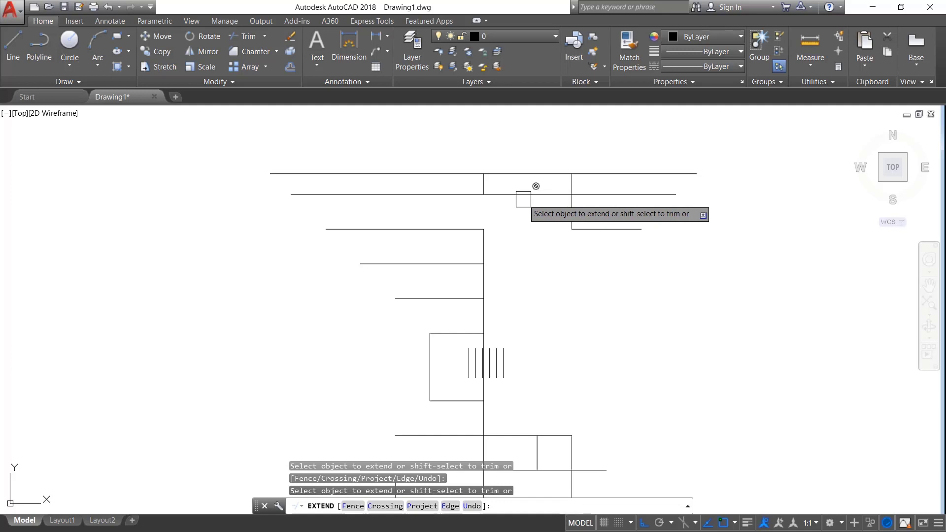
pyautogui.keyDown('shift'); pyautogui.click(523, 199); pyautogui.keyUp('shift')
pyautogui.keyDown('shift'); pyautogui.click(523, 169); pyautogui.keyUp('shift')
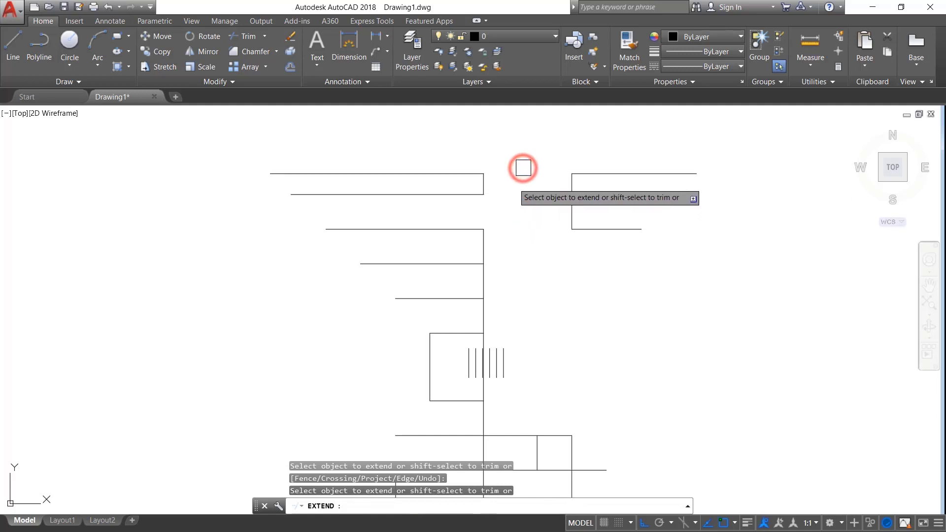